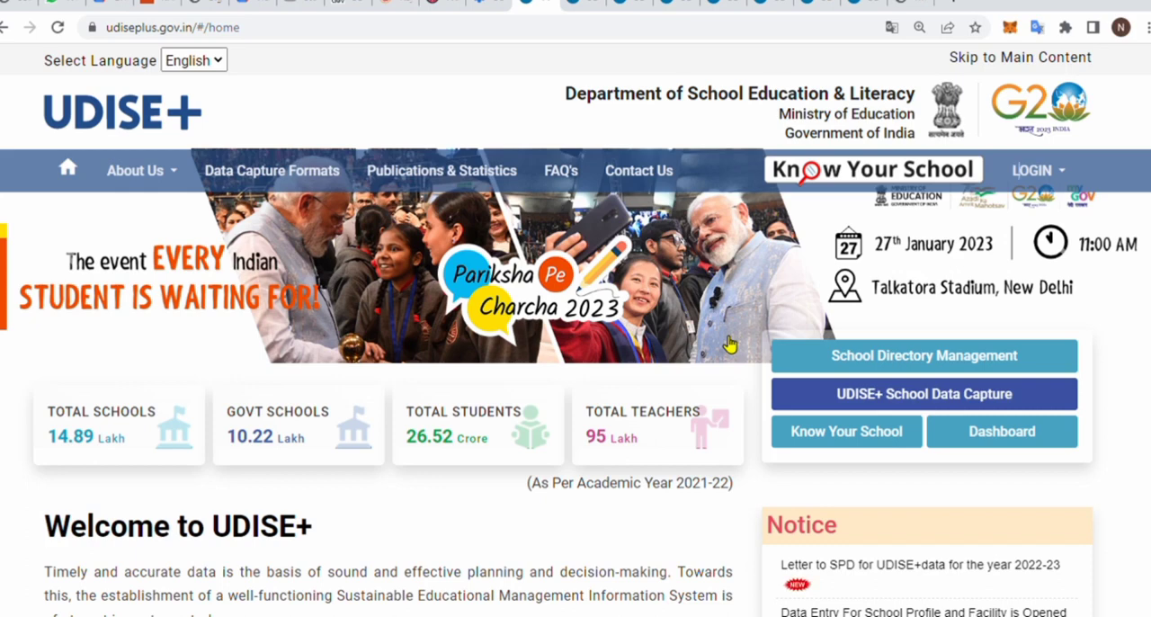
- Open the UDISE+ Students Module for Madhya Pradesh and go to its SDMS login page
left_click(1032, 173)
mouse_move(1040, 177)
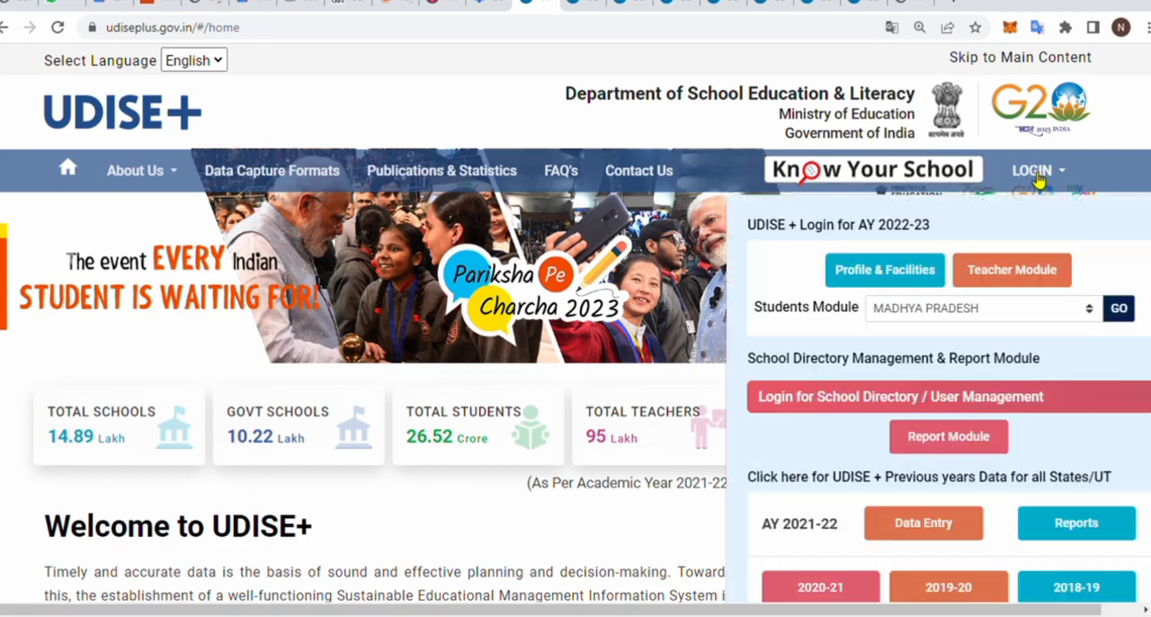
left_click(956, 309)
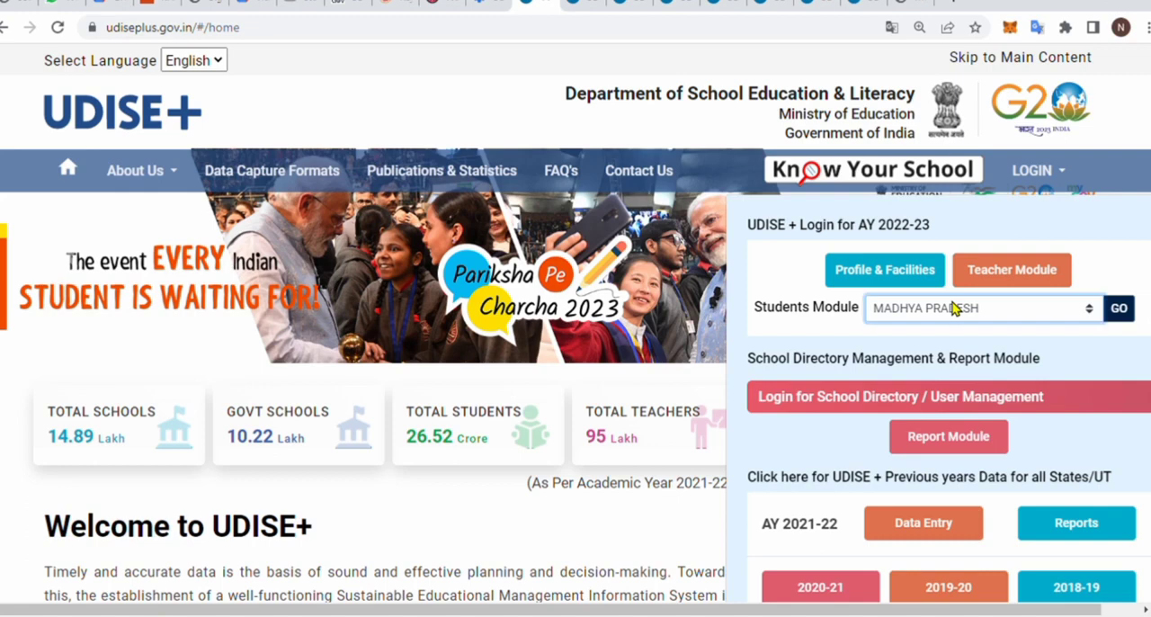
left_click(1119, 318)
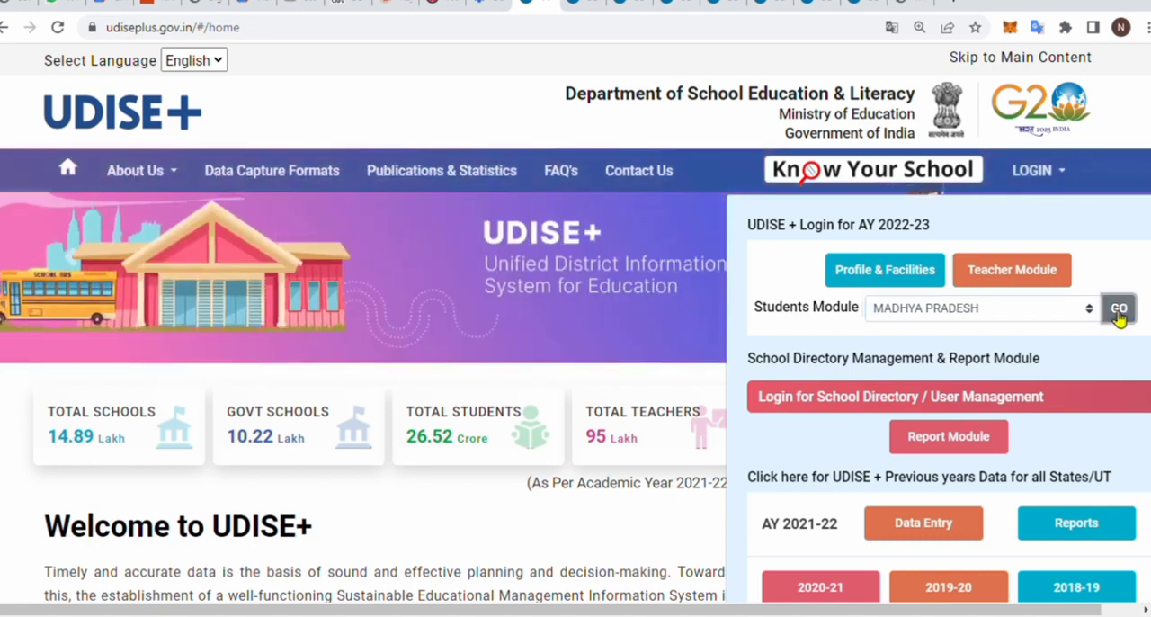
left_click(585, 11)
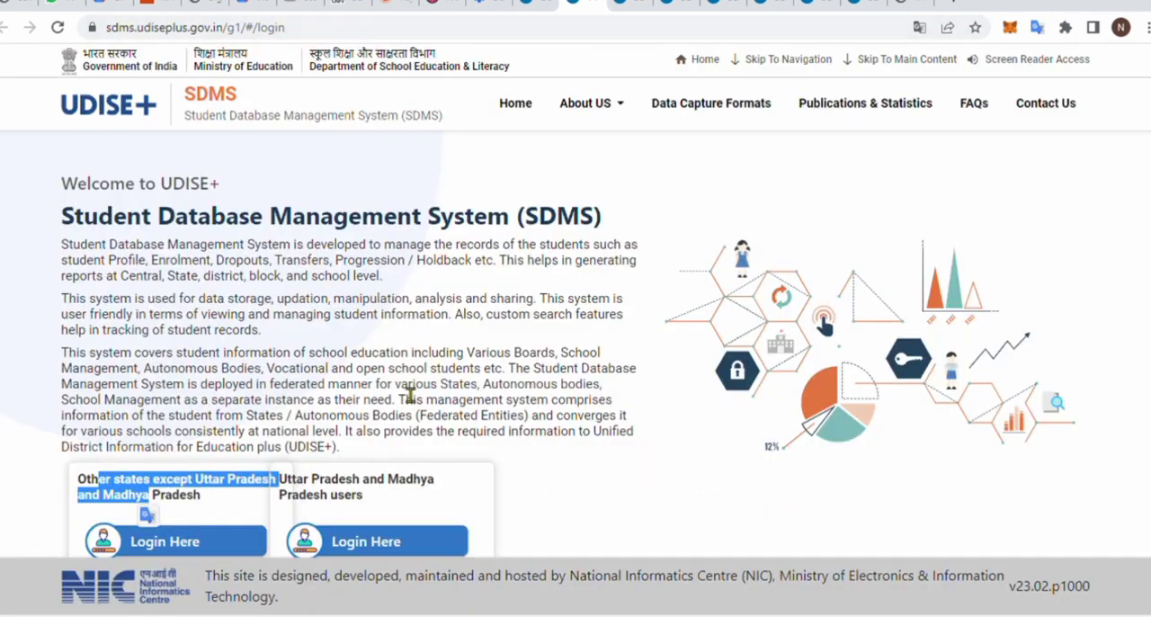
- Examine which states each of the two SDMS login options covers
scroll(410, 396, "down", 1)
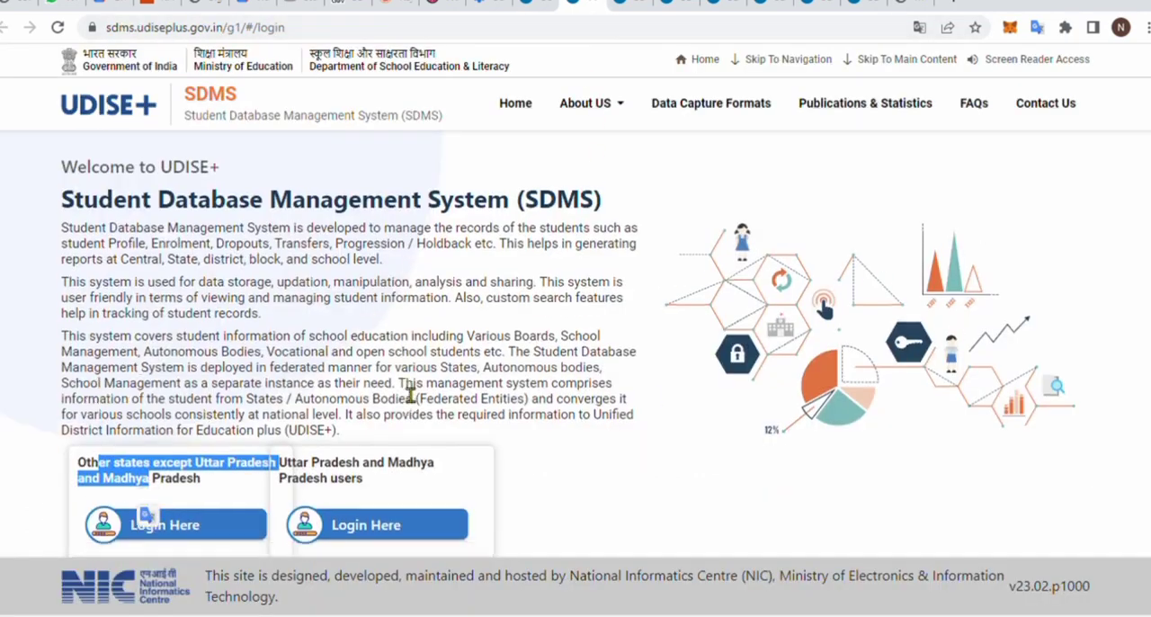
left_click(207, 486)
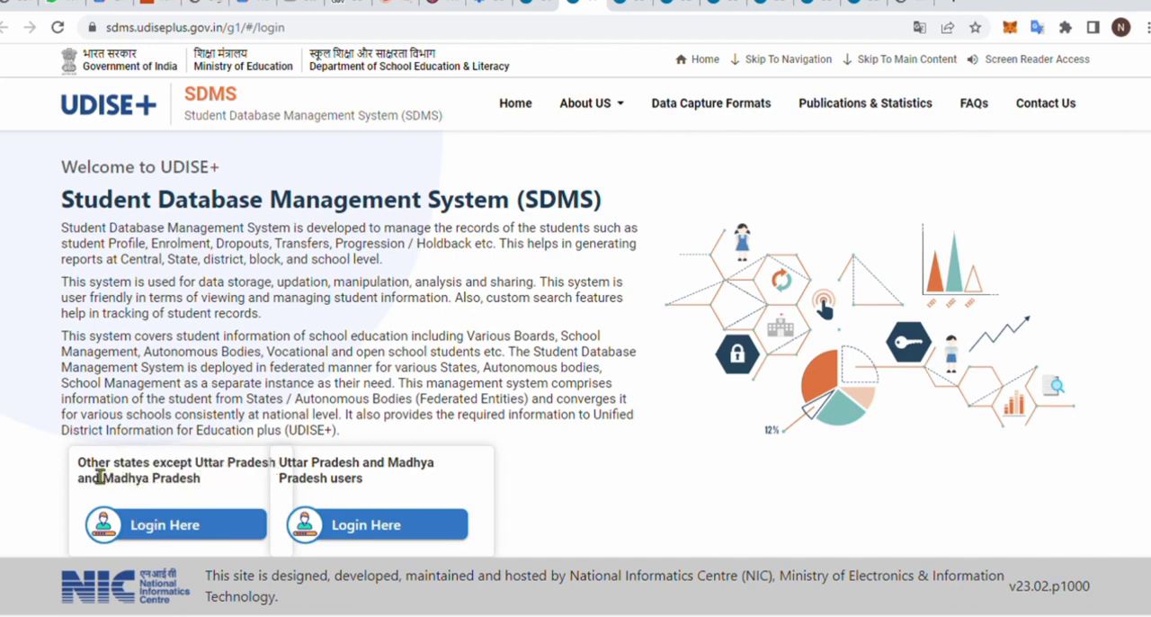
left_click_drag(87, 462, 202, 490)
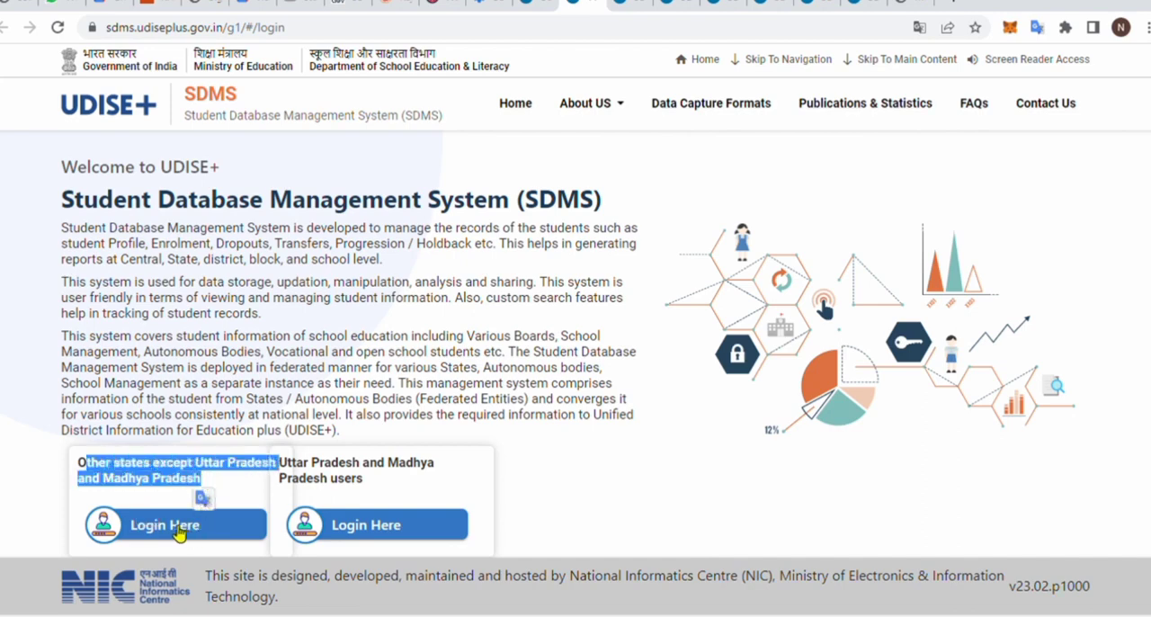
left_click_drag(306, 462, 362, 484)
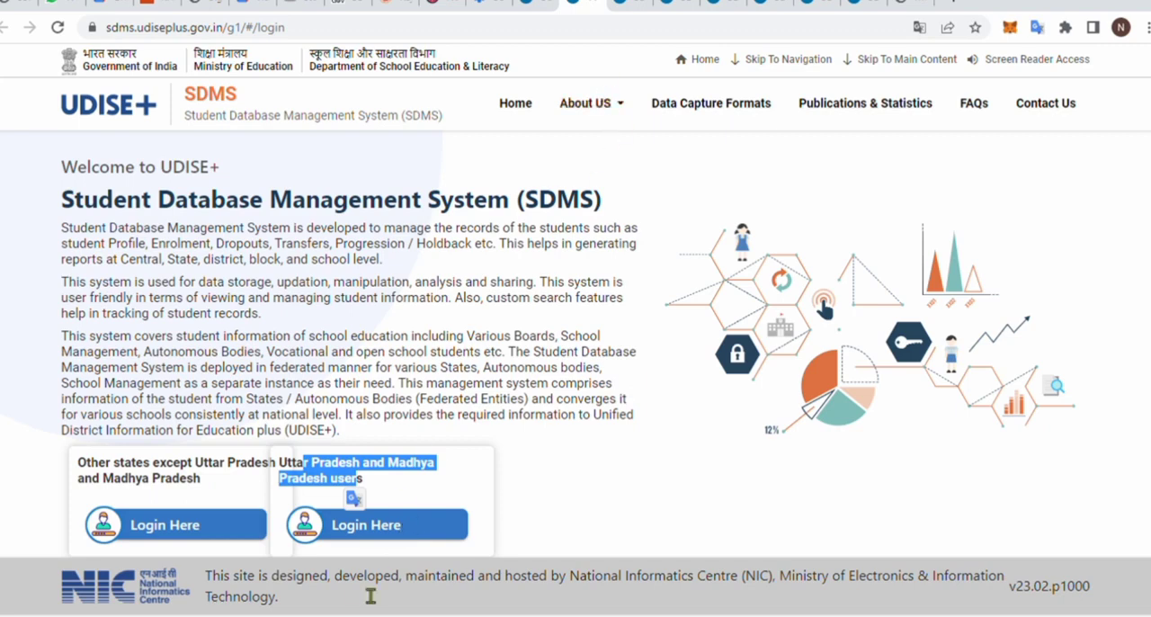
- Dismiss the school information notice on the school dashboard and go to the Section Management page
left_click(630, 3)
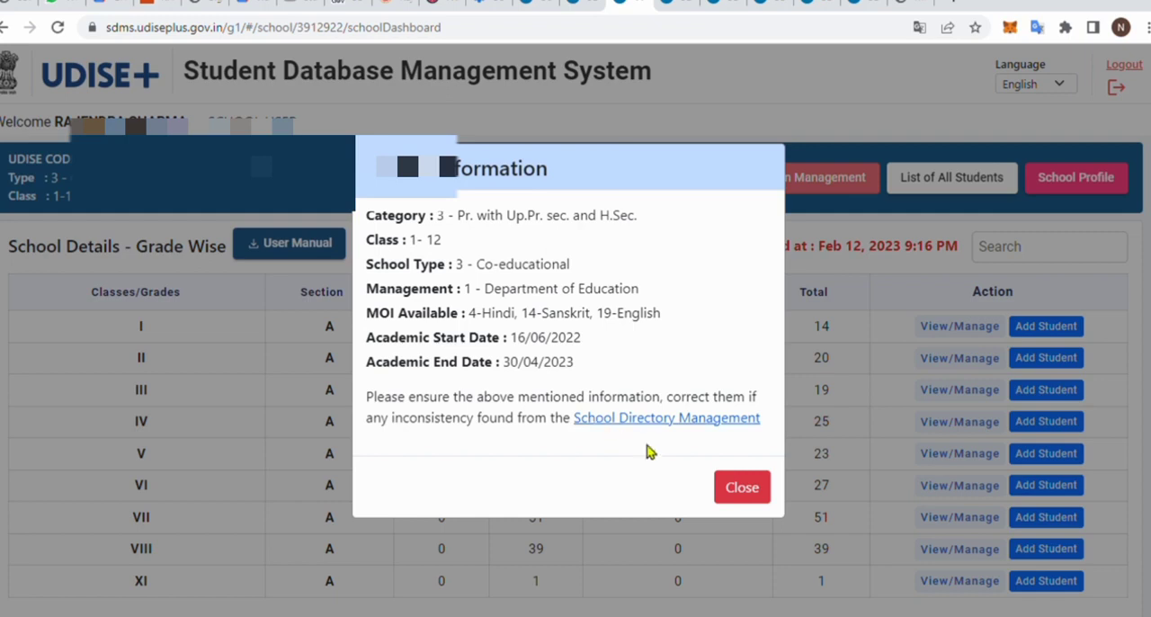
left_click(736, 489)
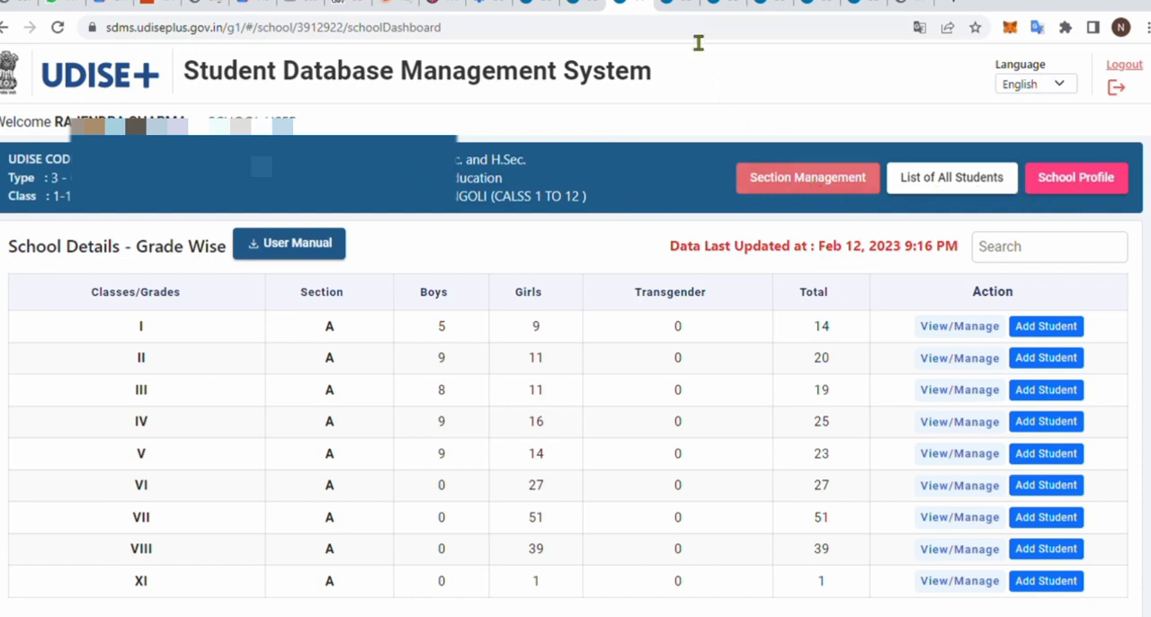
key("ctrl+l")
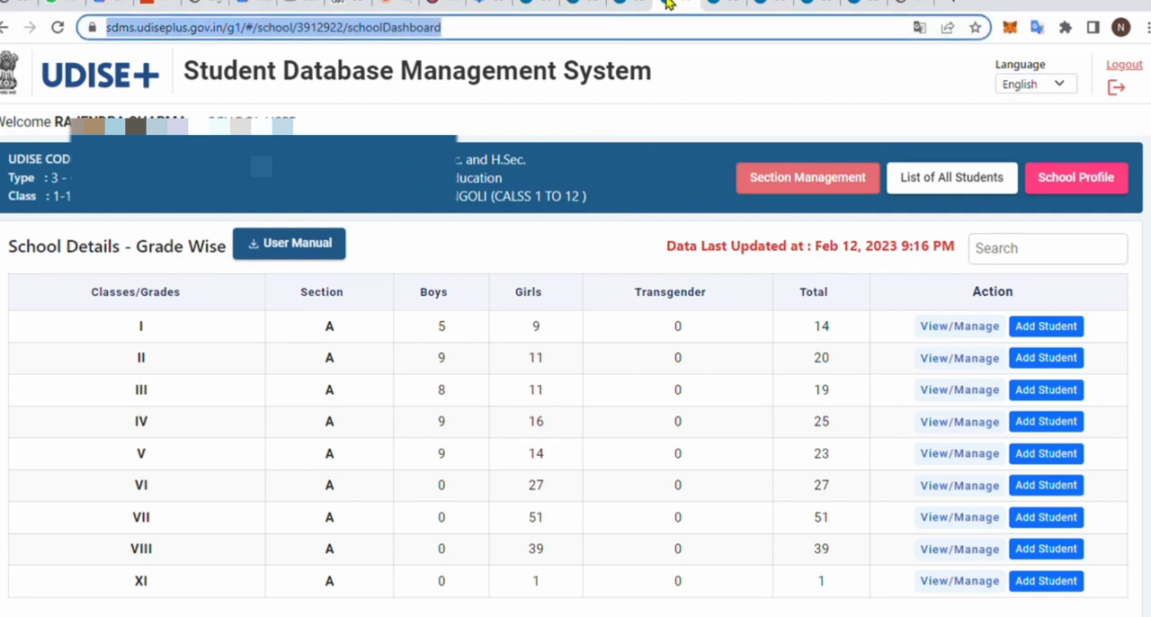
left_click(719, 4)
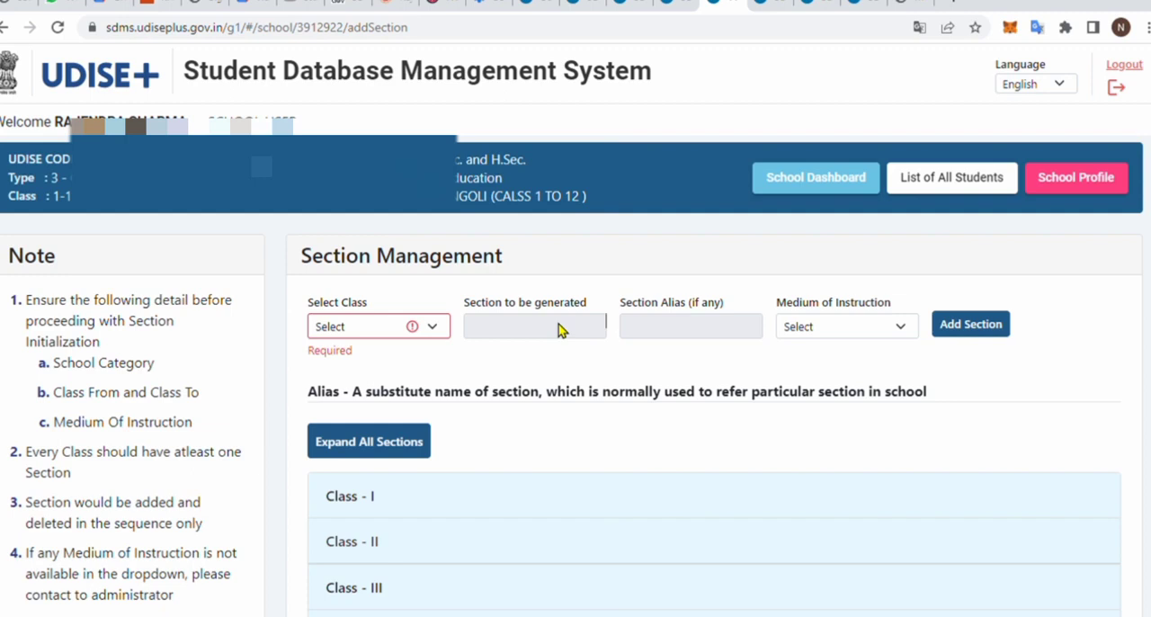
- Switch the page language to Hindi to read the section notes and return it to English
left_click(1055, 90)
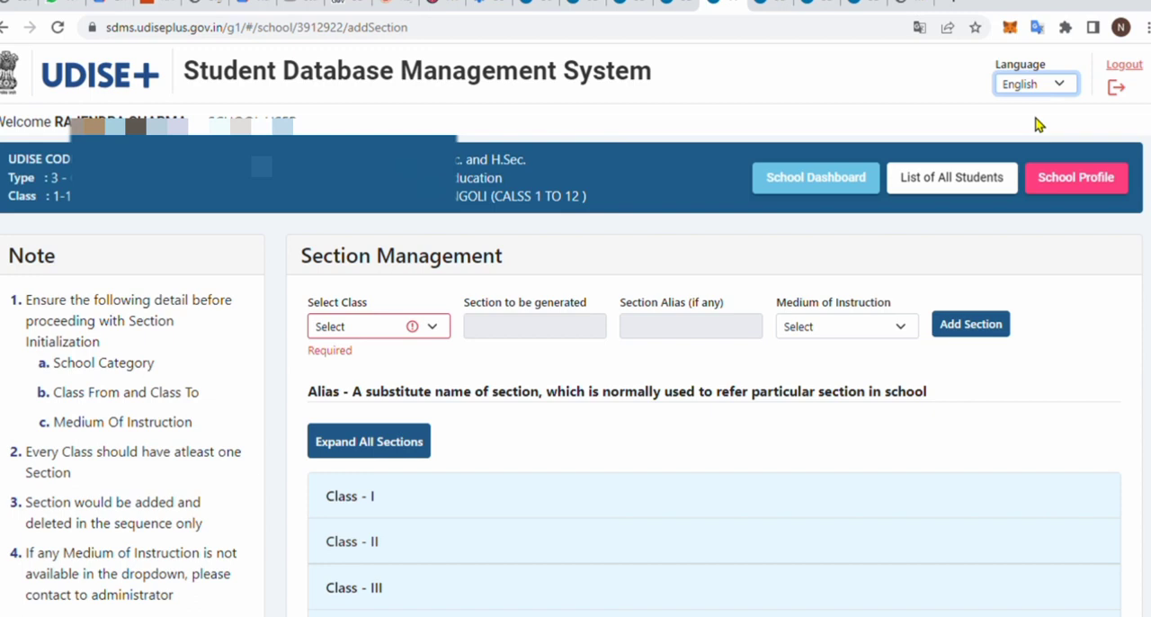
left_click(1037, 124)
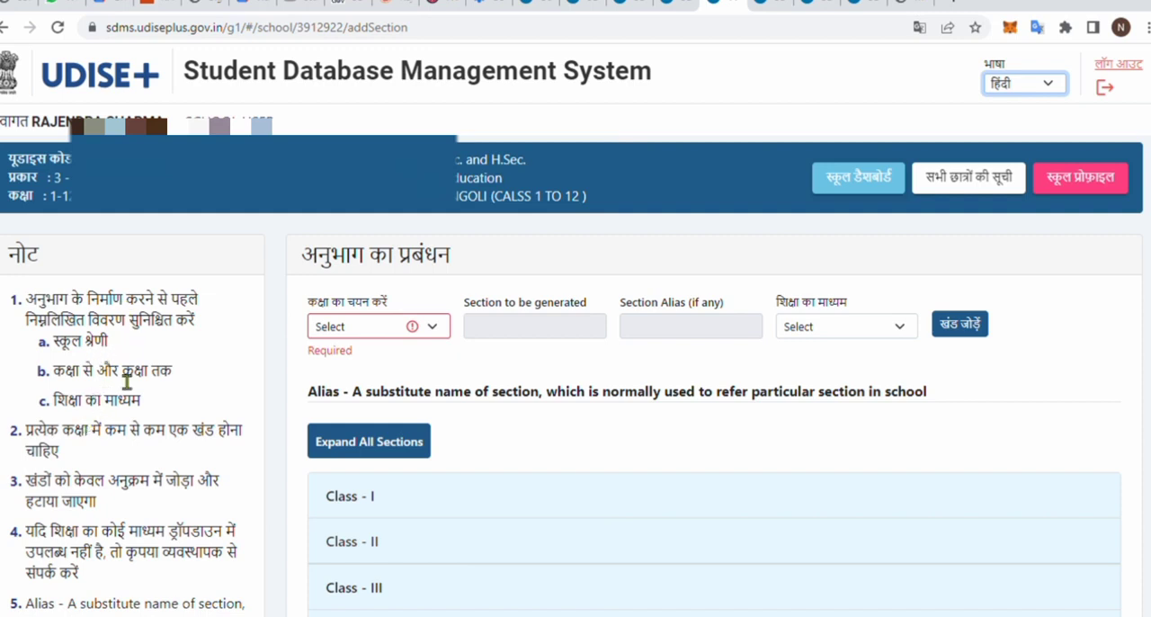
scroll(123, 383, "down", 1)
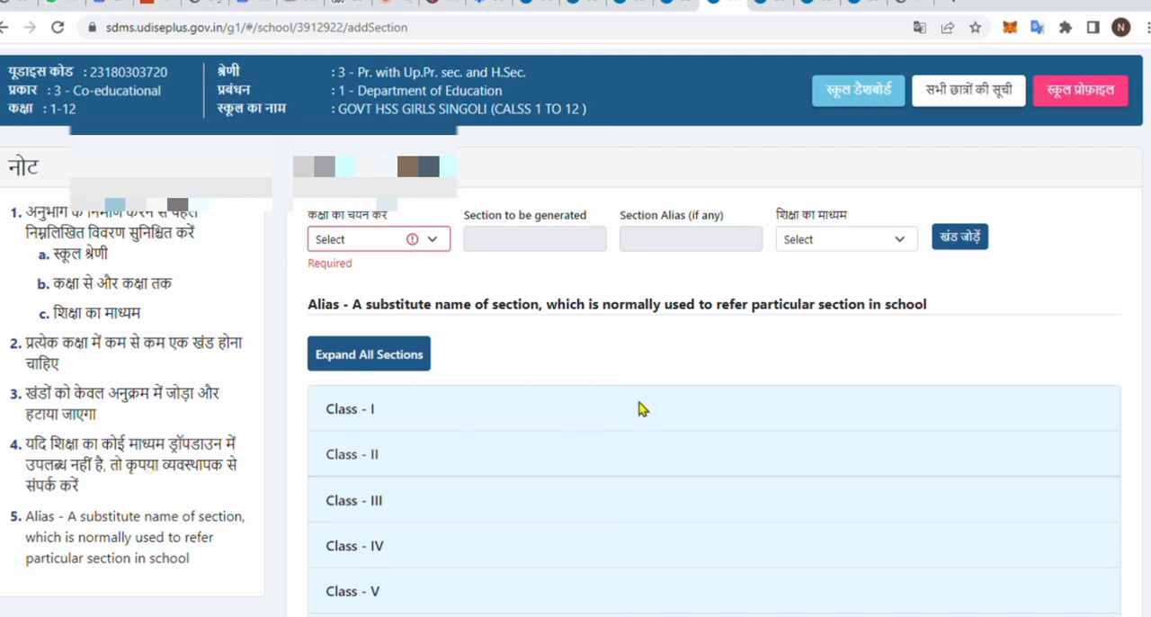
scroll(642, 409, "up", 1)
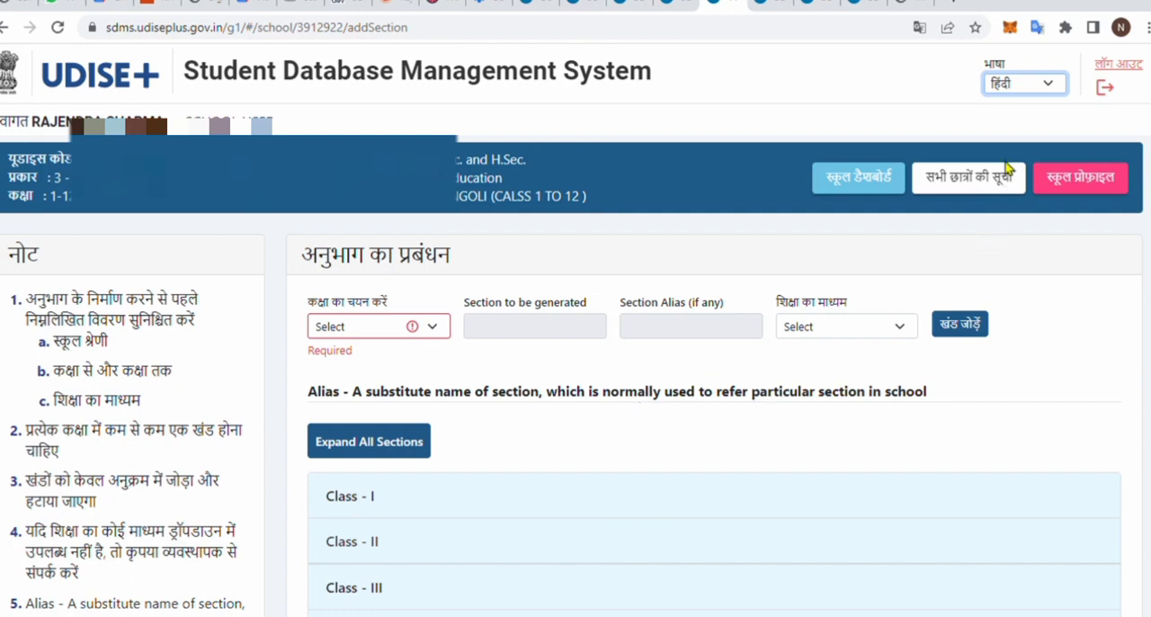
left_click(1014, 108)
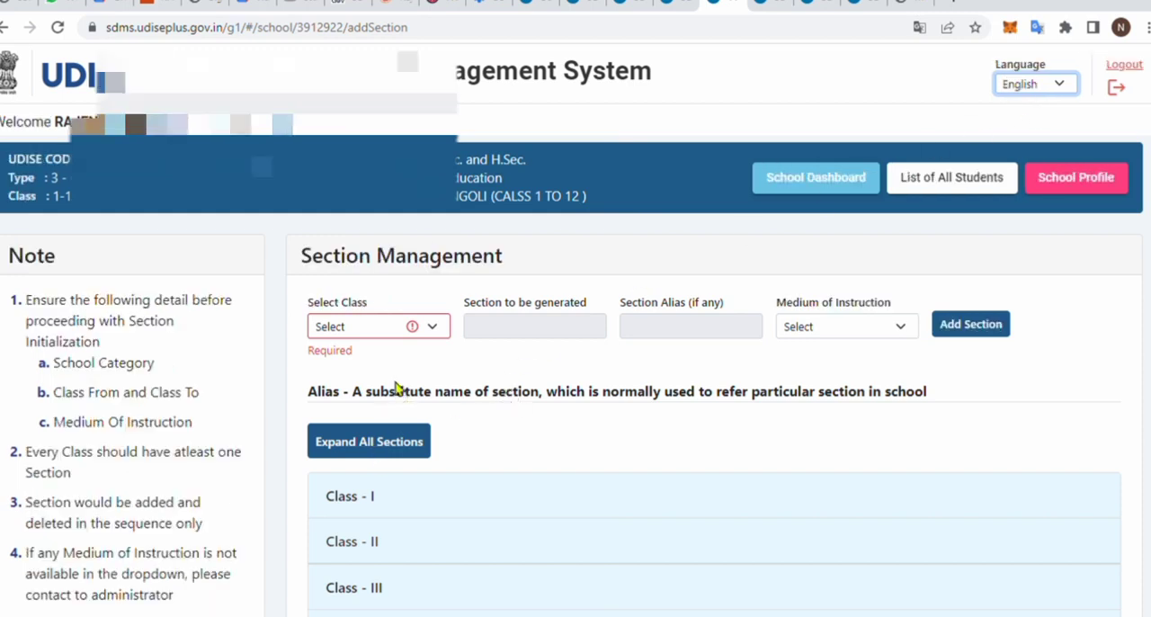
- Expand all class sections in Section Management
scroll(400, 386, "down", 1)
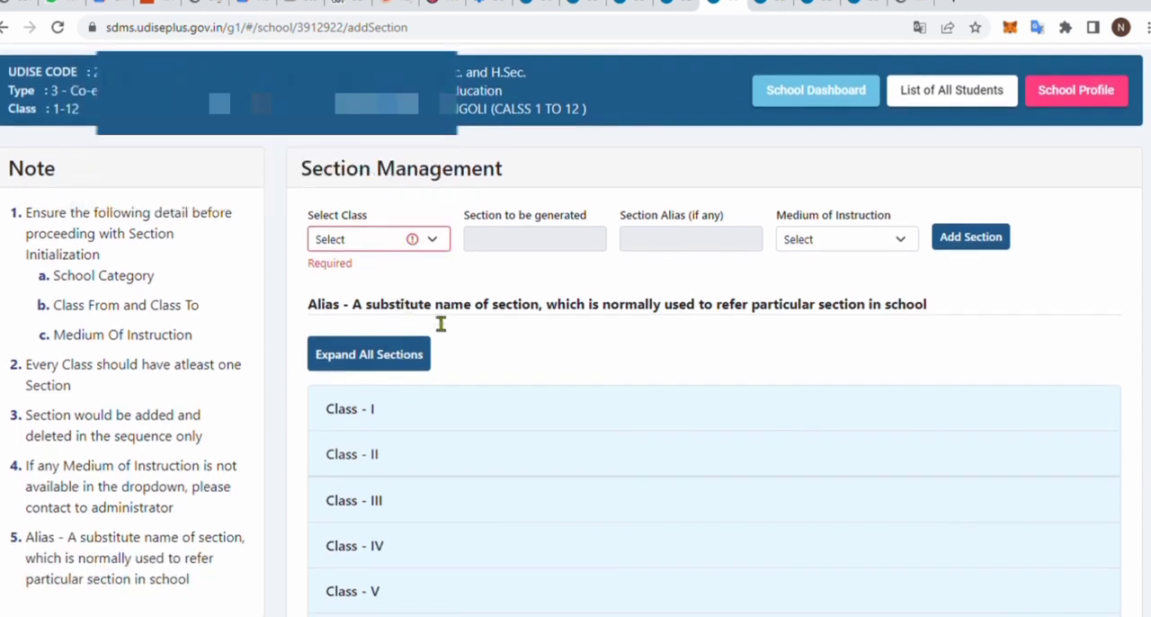
scroll(405, 360, "down", 1)
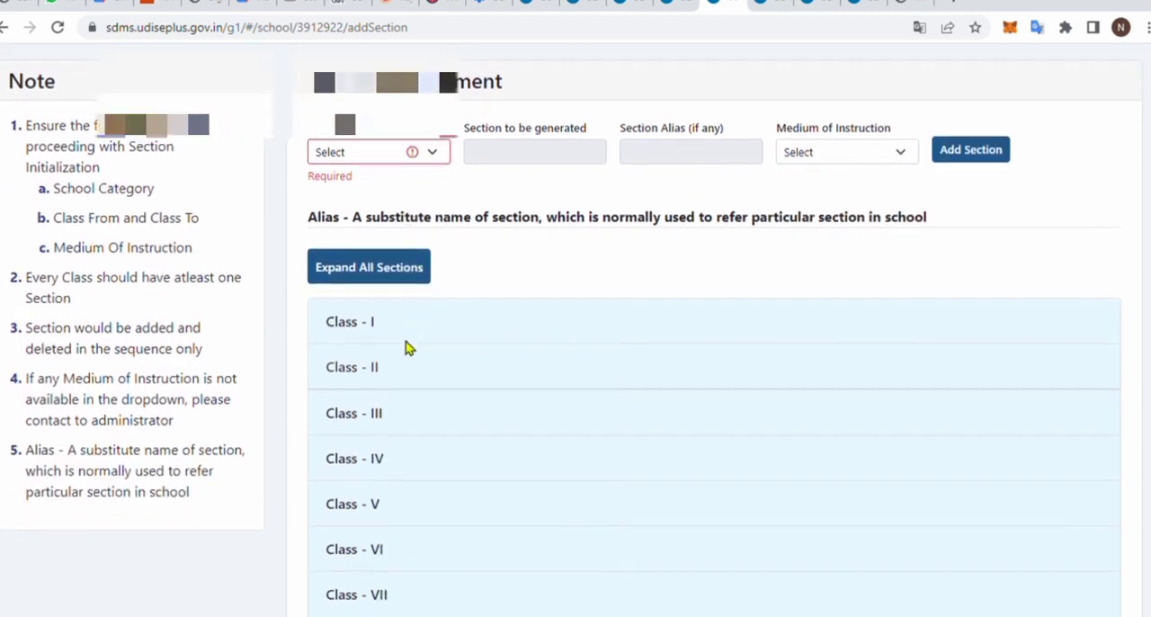
left_click(393, 272)
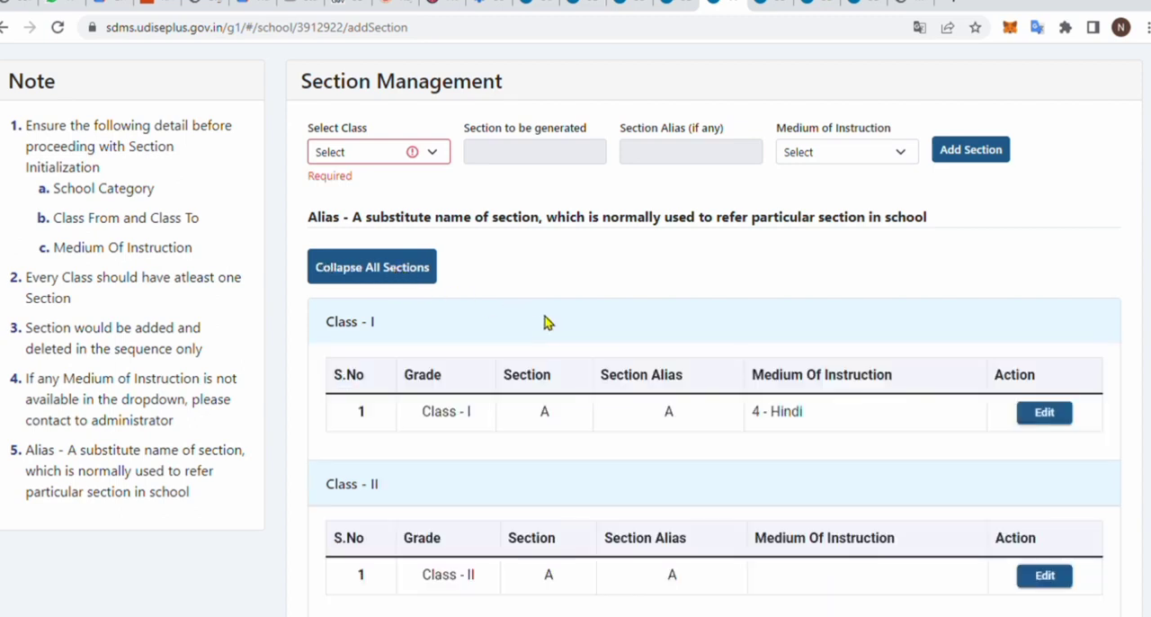
- Update Class II section A with Hindi as its medium of instruction
scroll(548, 322, "down", 2)
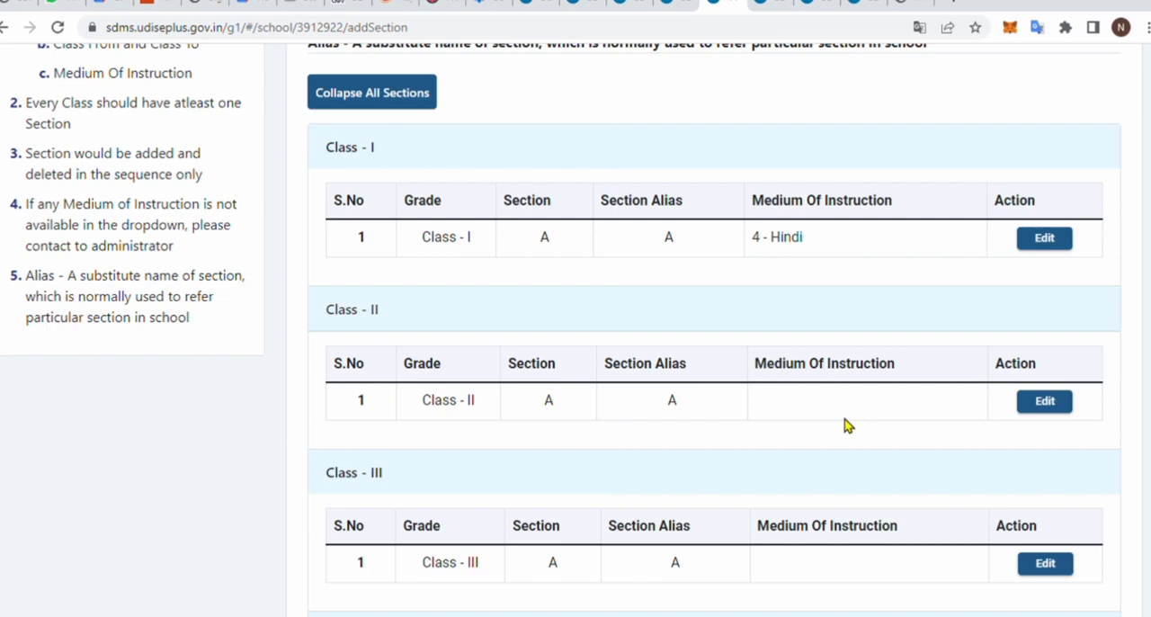
scroll(843, 418, "down", 2)
scroll(844, 423, "up", 1)
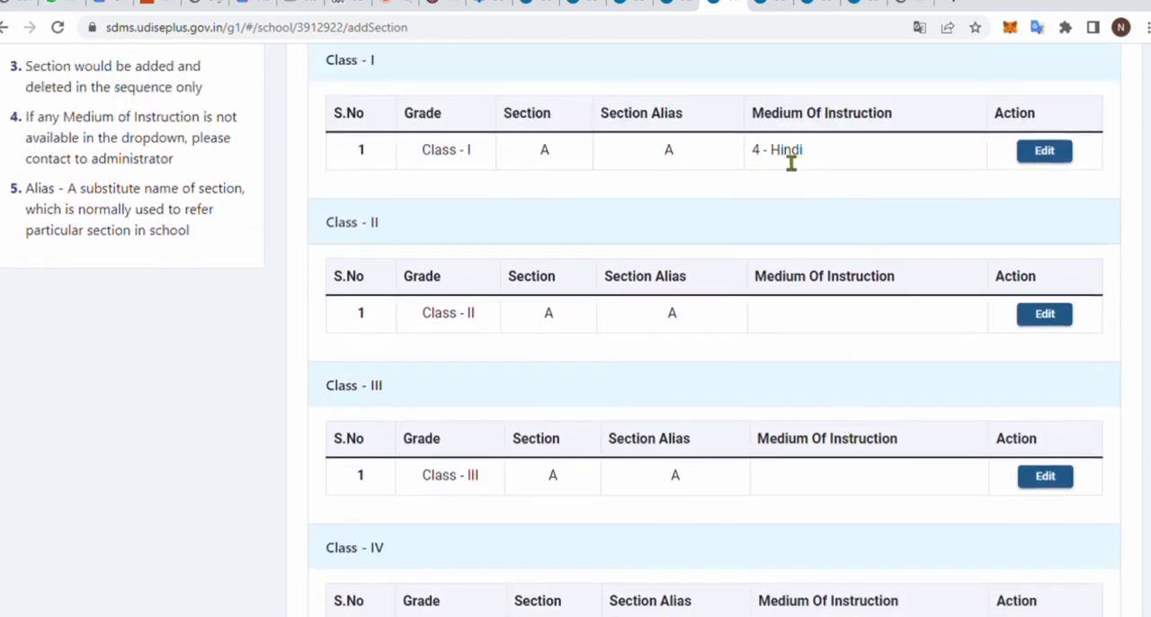
scroll(878, 344, "down", 1)
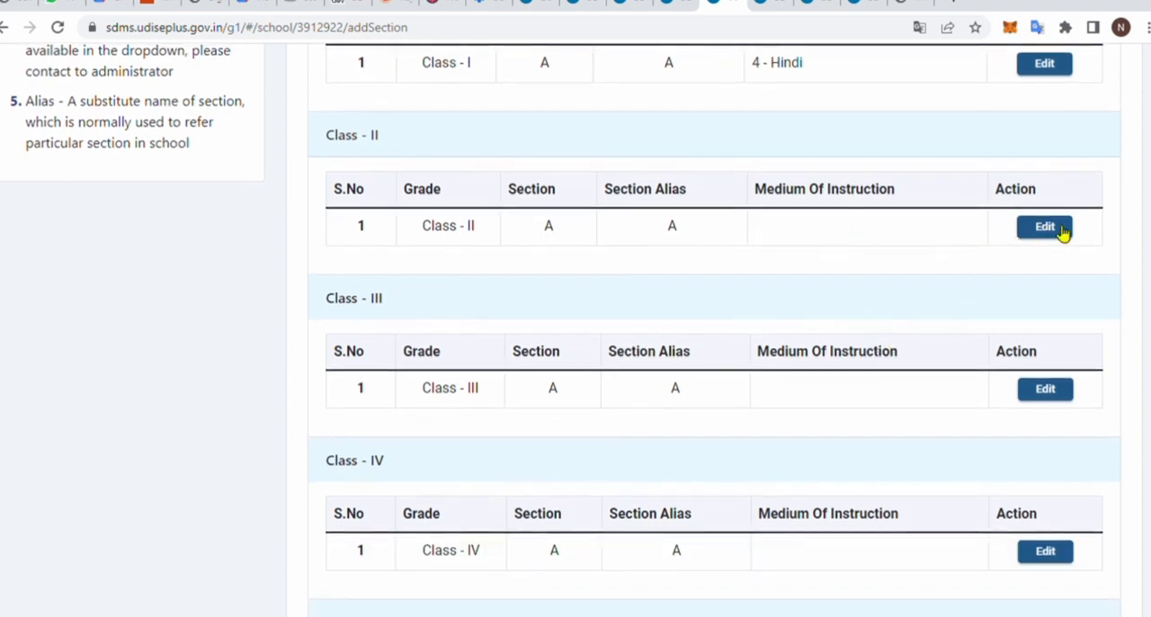
left_click(1063, 230)
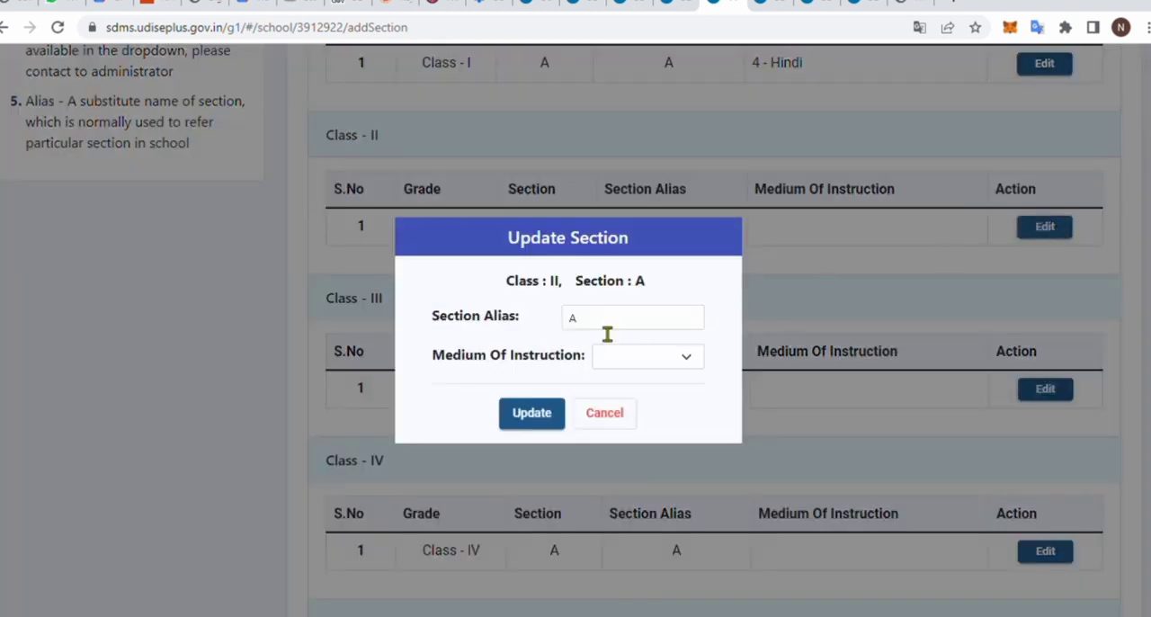
left_click_drag(608, 331, 558, 326)
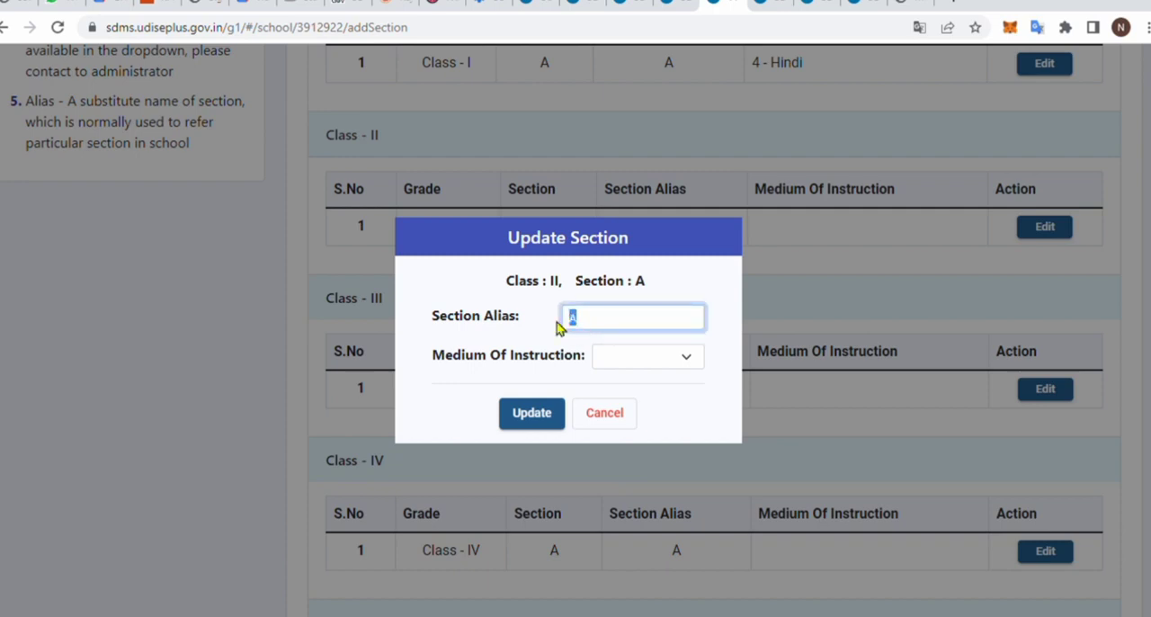
left_click(649, 360)
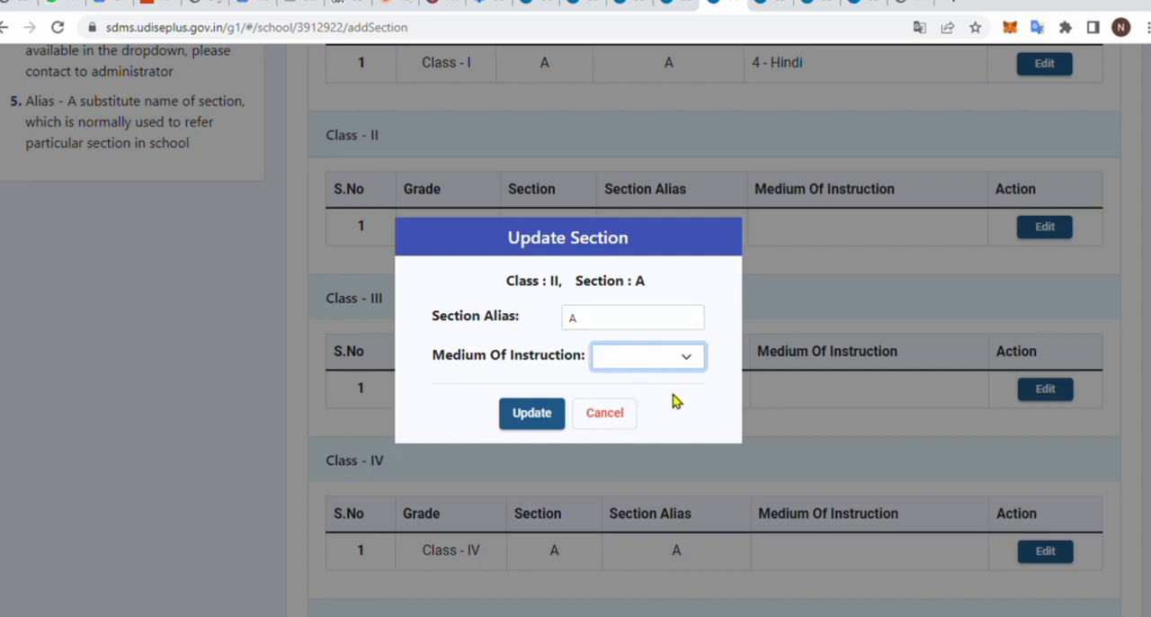
key("Down")
left_click(530, 414)
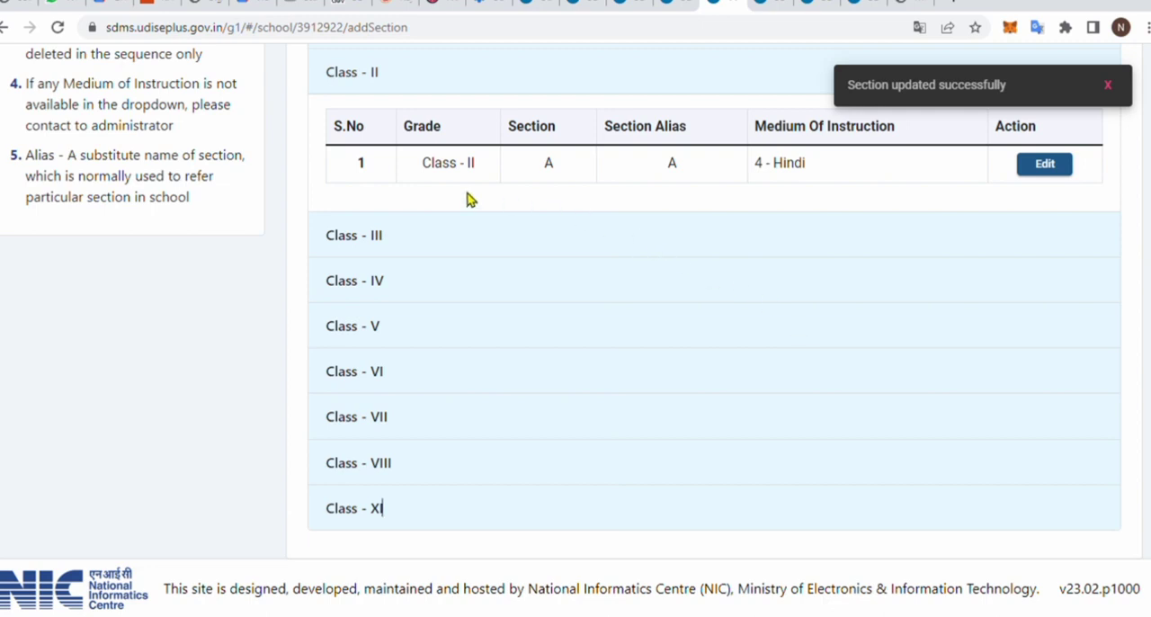
- Expand all sections again to check the Class I and Class II entries, and leave every class collapsed
scroll(797, 257, "up", 1)
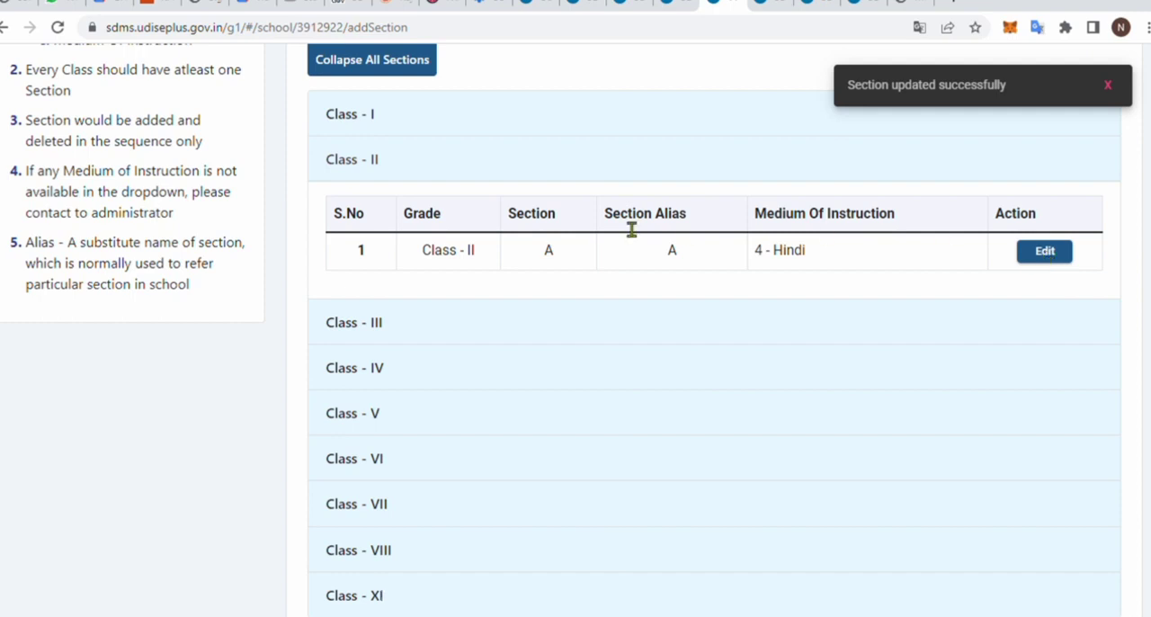
left_click(401, 72)
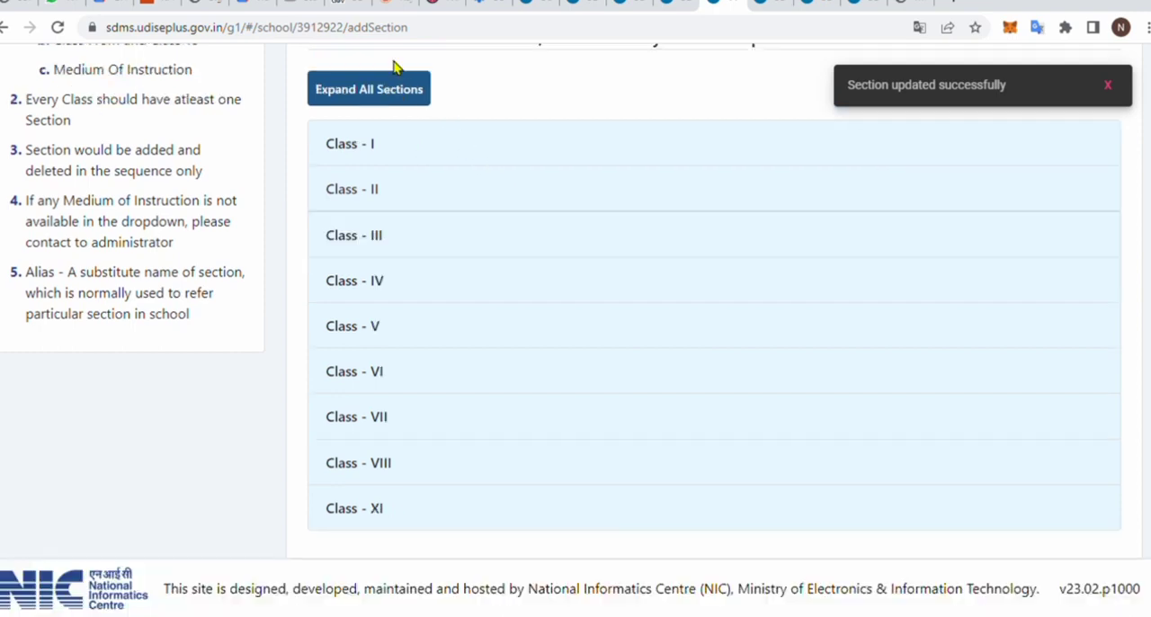
scroll(423, 362, "up", 1)
scroll(423, 361, "up", 2)
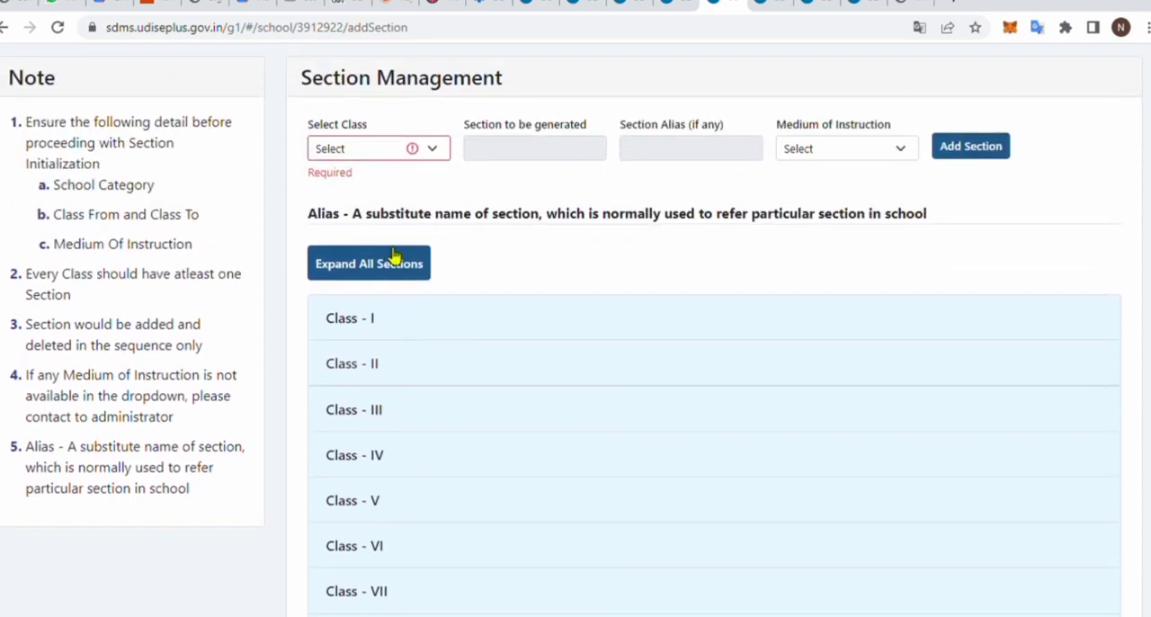
left_click(394, 257)
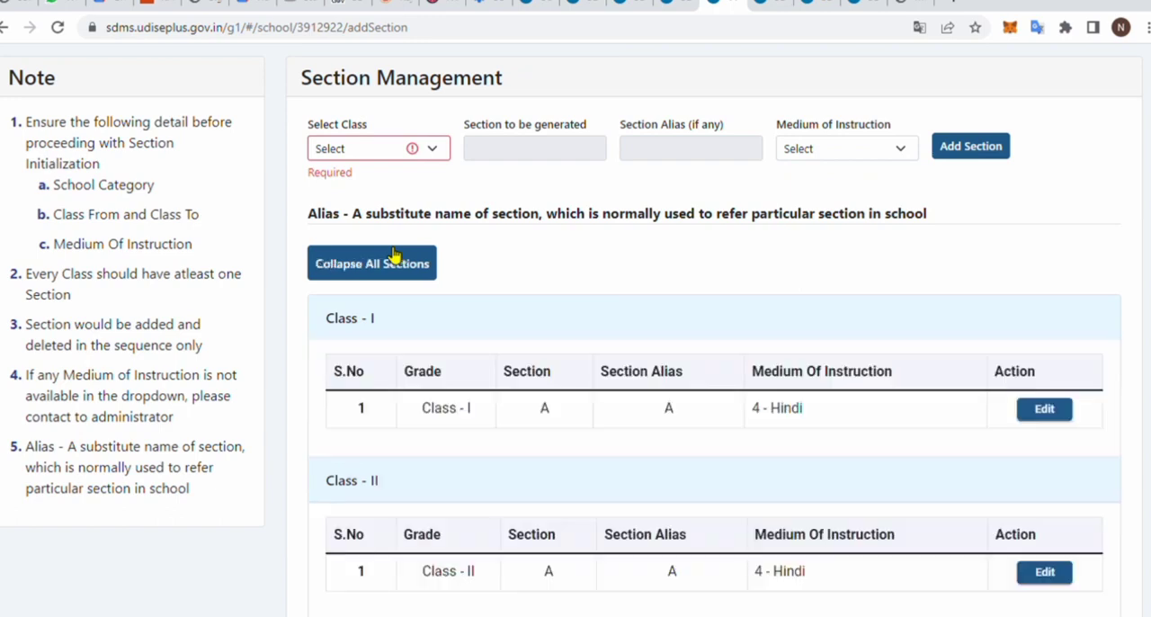
left_click(393, 261)
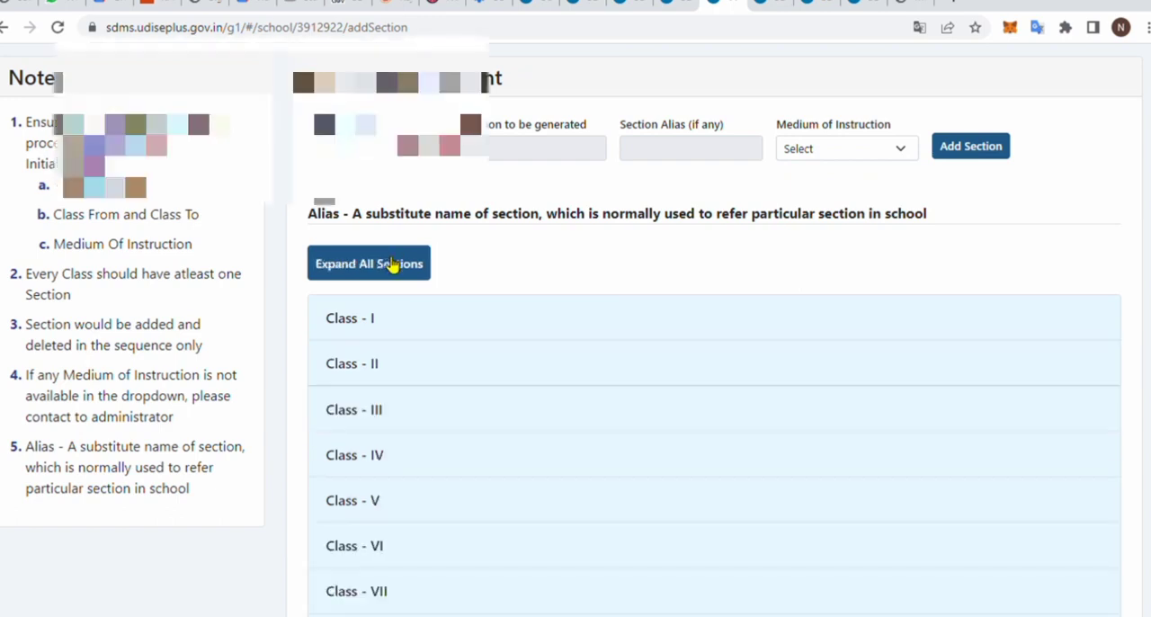
- Select Class I for a new section and look over its section, alias and medium of instruction fields without adding it
scroll(393, 263, "up", 2)
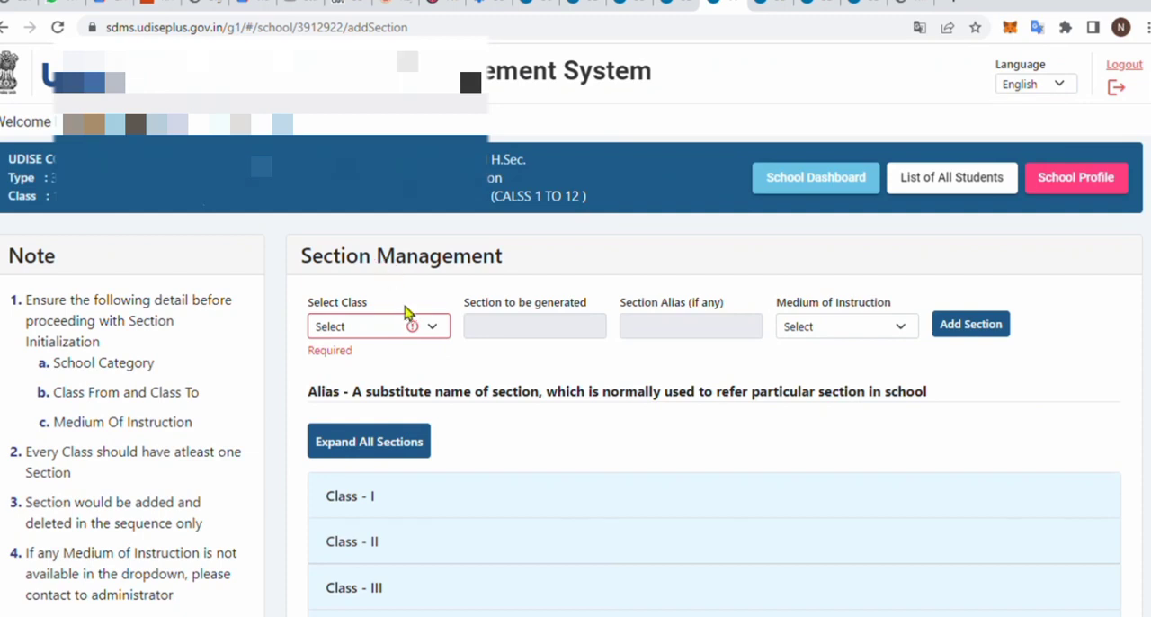
left_click(432, 327)
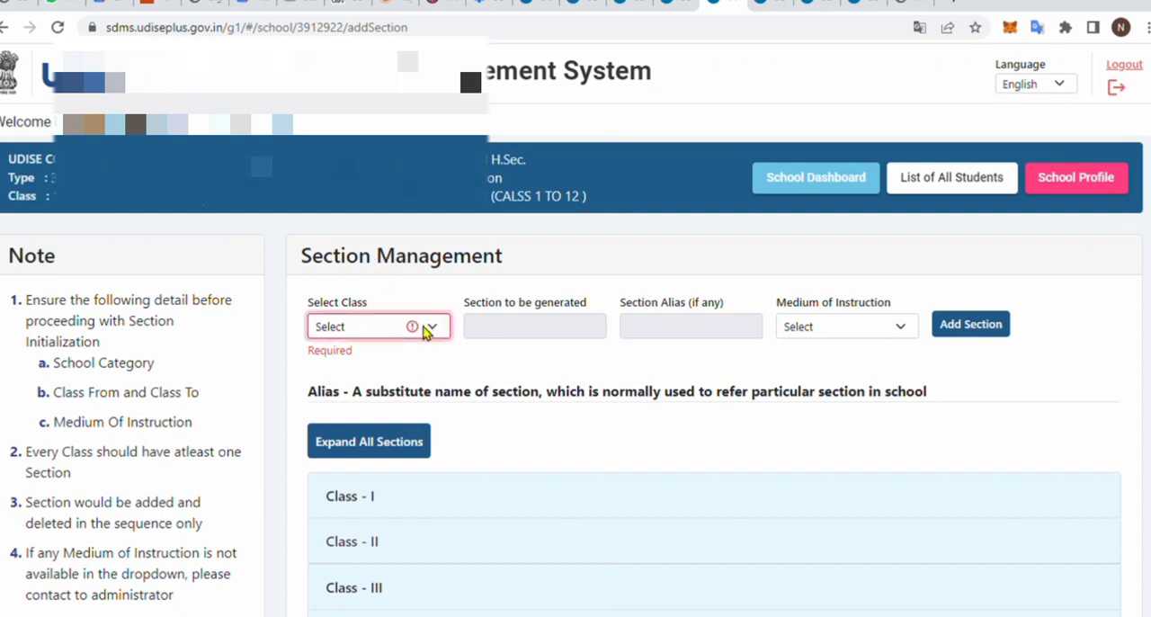
left_click(364, 375)
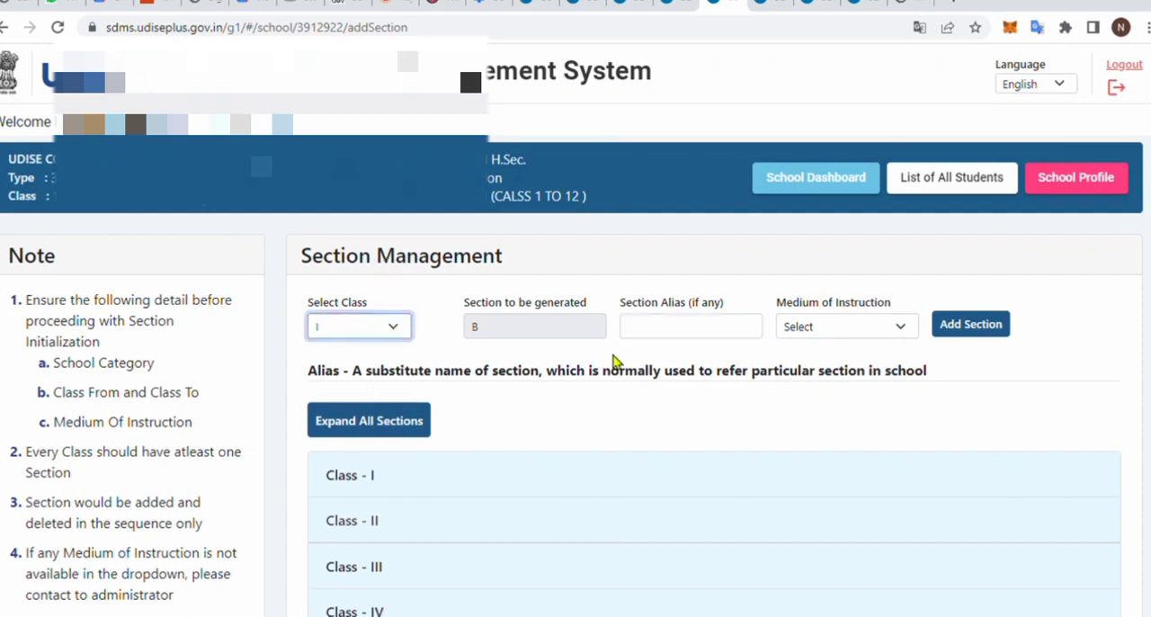
left_click(481, 331)
left_click(709, 331)
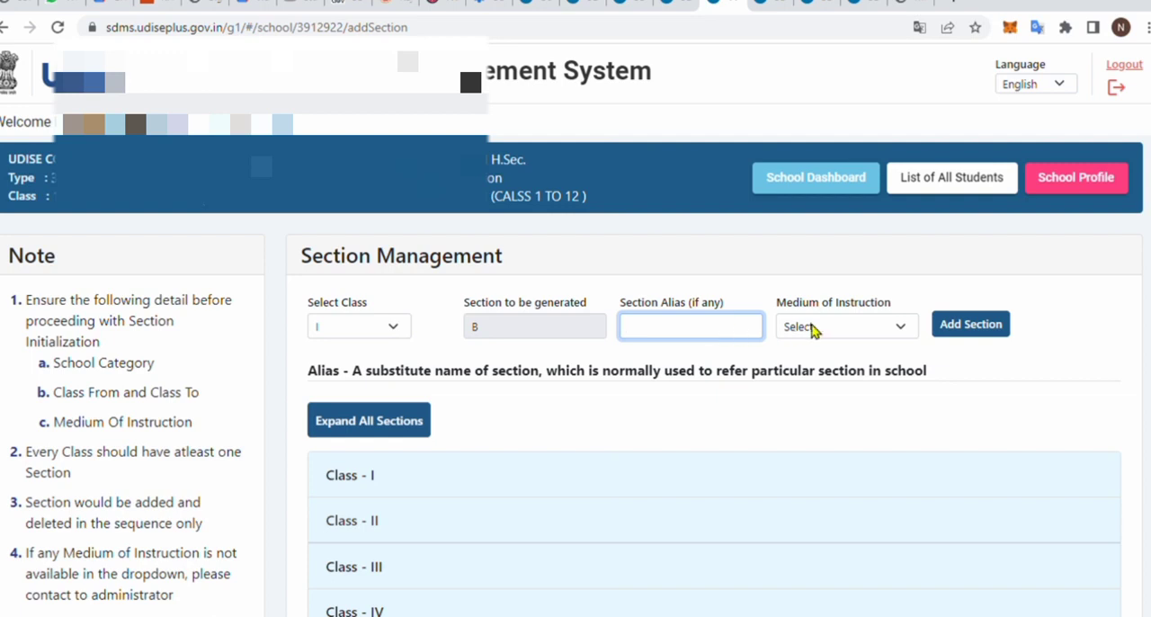
left_click(840, 335)
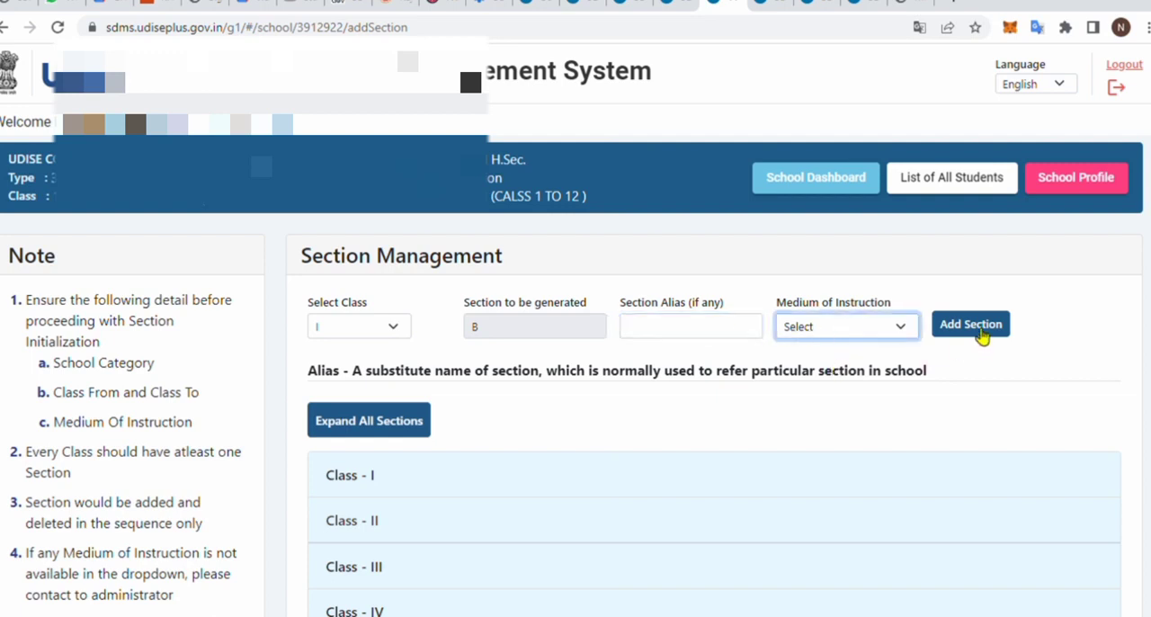
left_click(1066, 321)
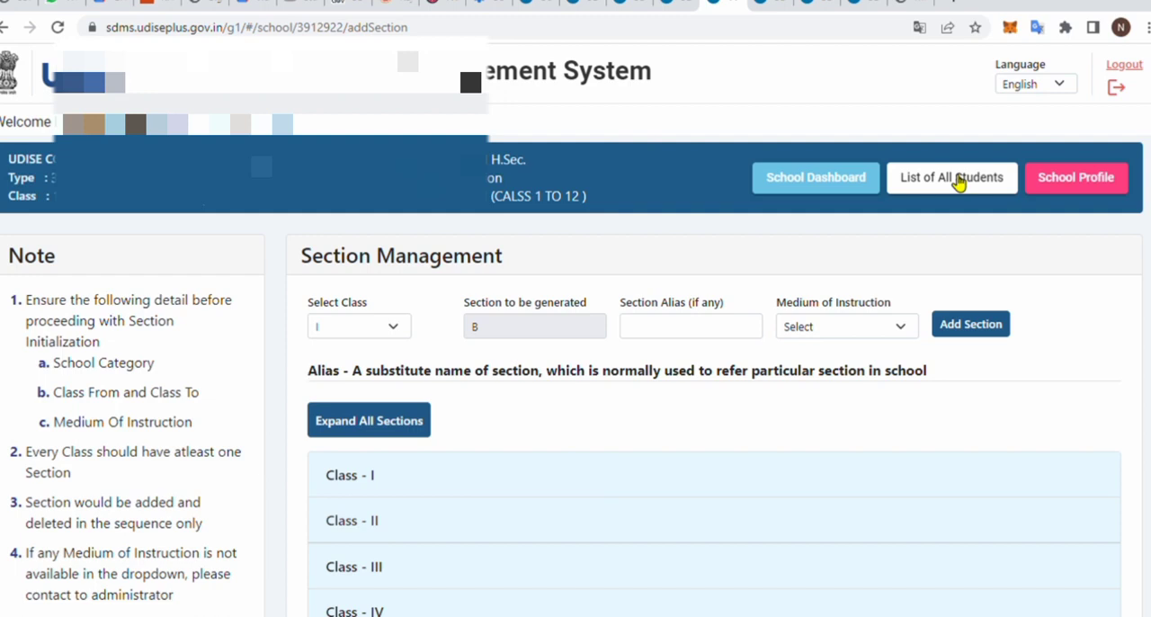
- Look through the open School Profile, Section Management and List of All Students pages, ending on School Profile
left_click(769, 6)
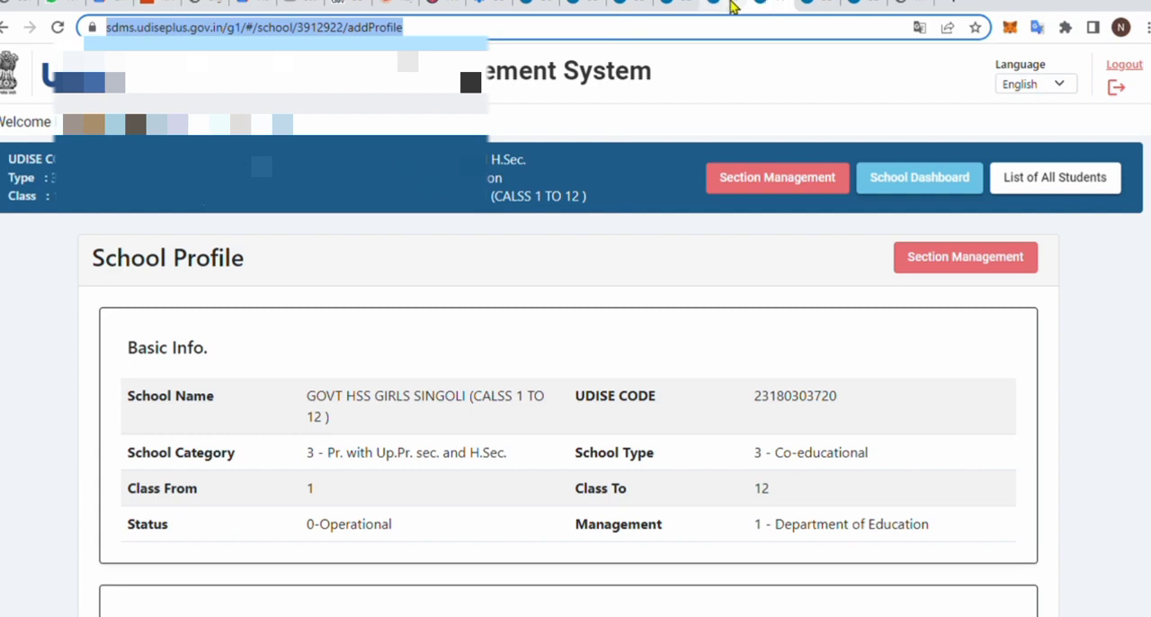
left_click(733, 6)
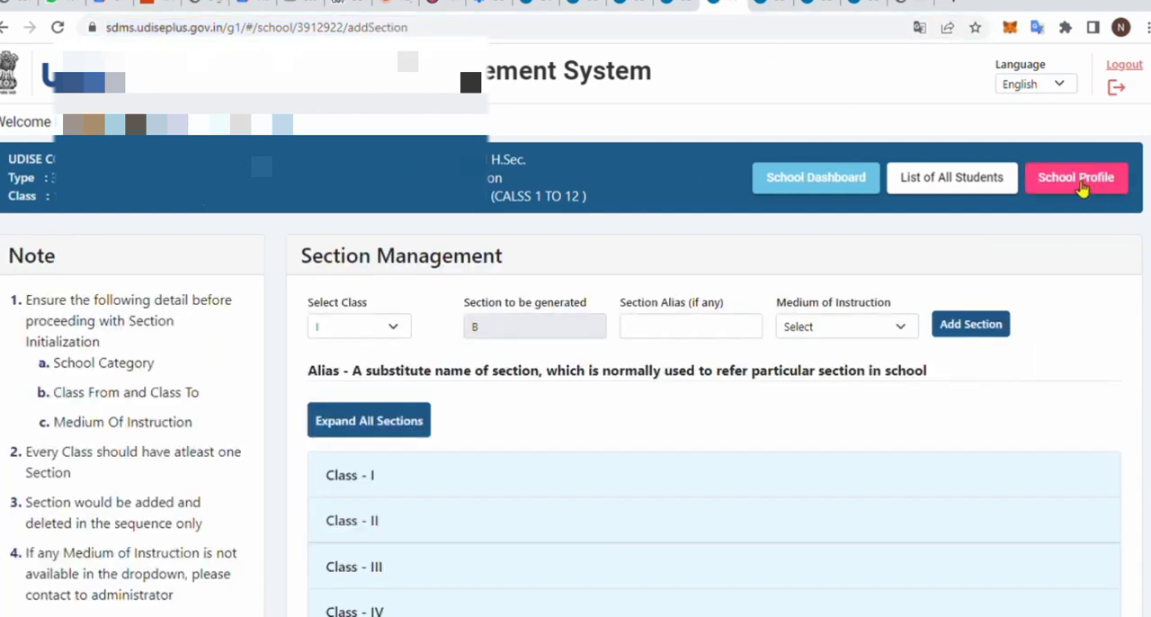
left_click(775, 11)
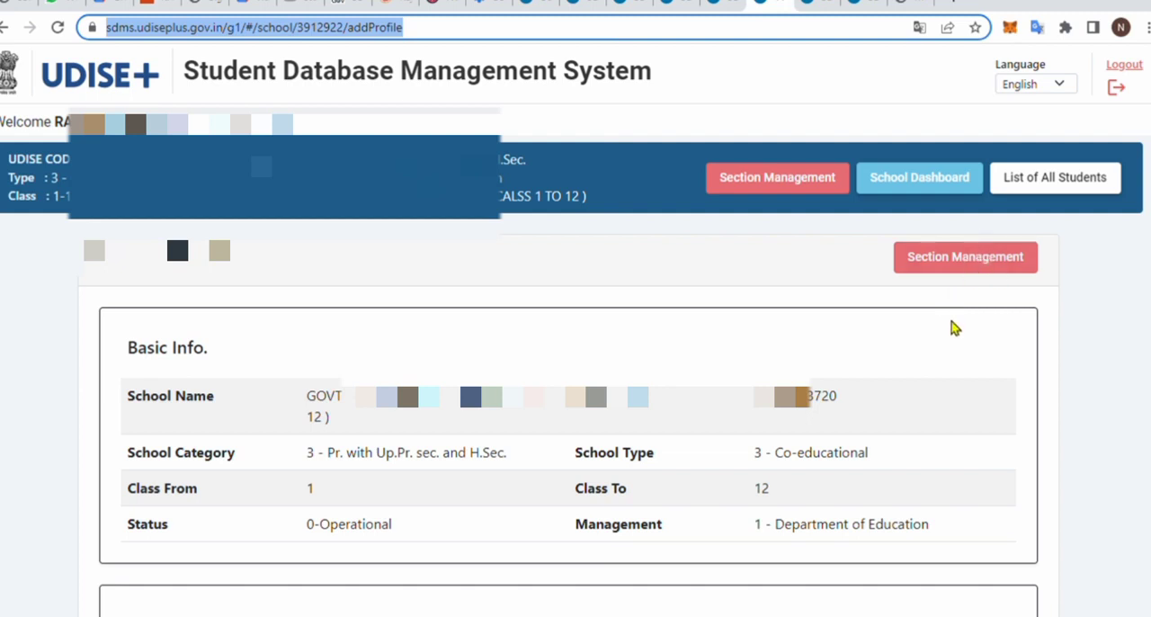
left_click(812, 5)
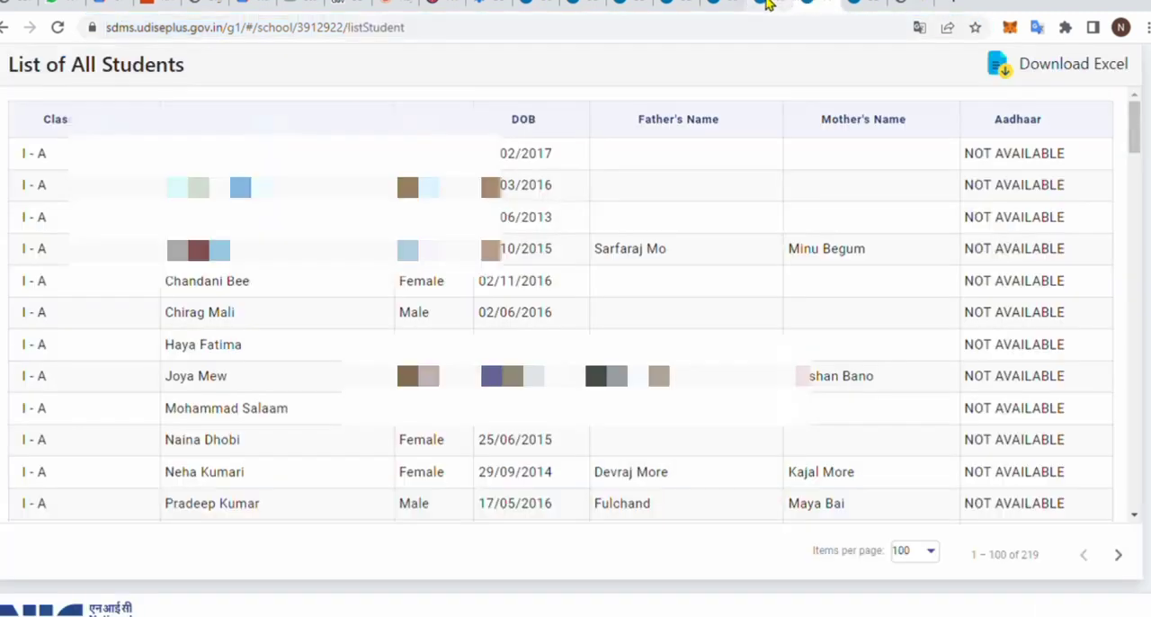
left_click(769, 6)
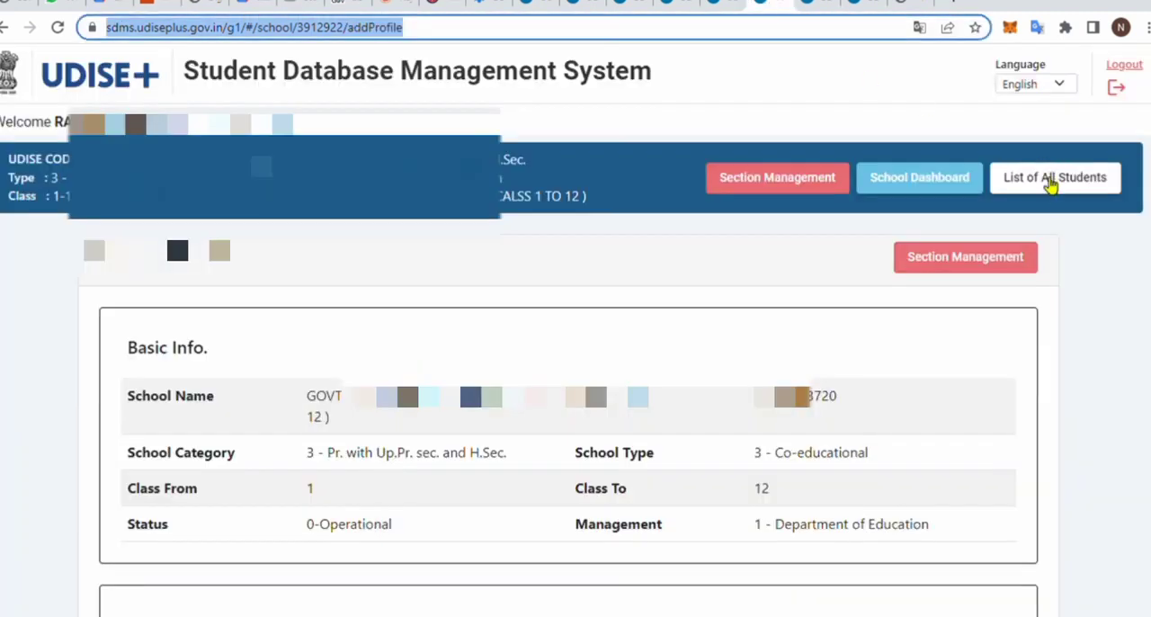
- Open the List of All Students and check the items-per-page choices and the total number of students
left_click(817, 7)
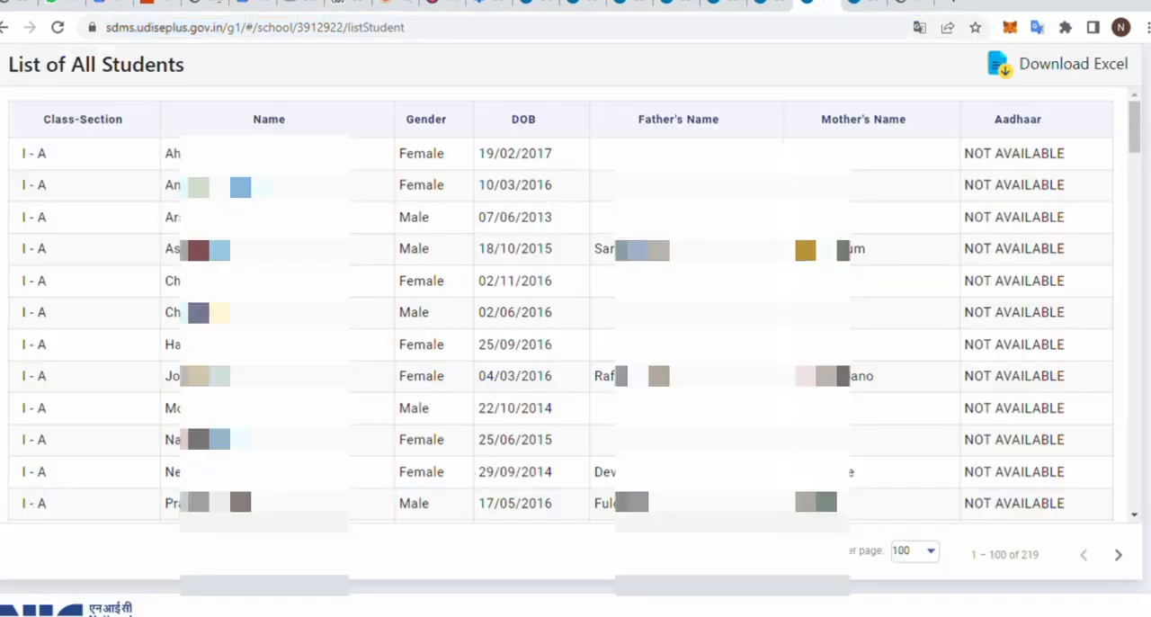
left_click(933, 553)
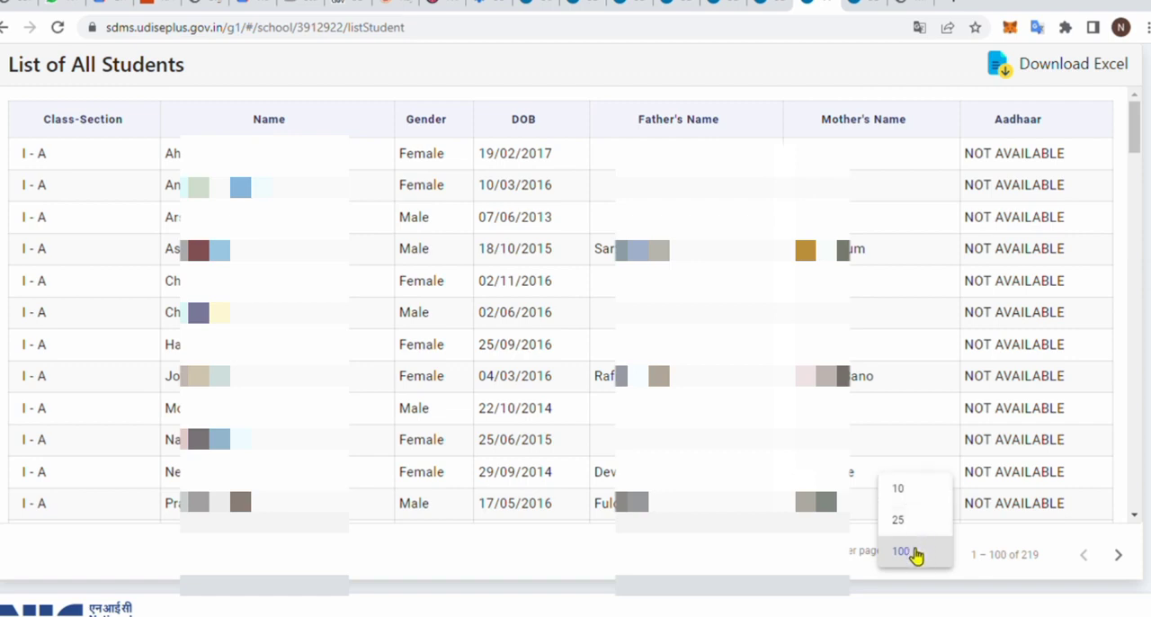
left_click(927, 583)
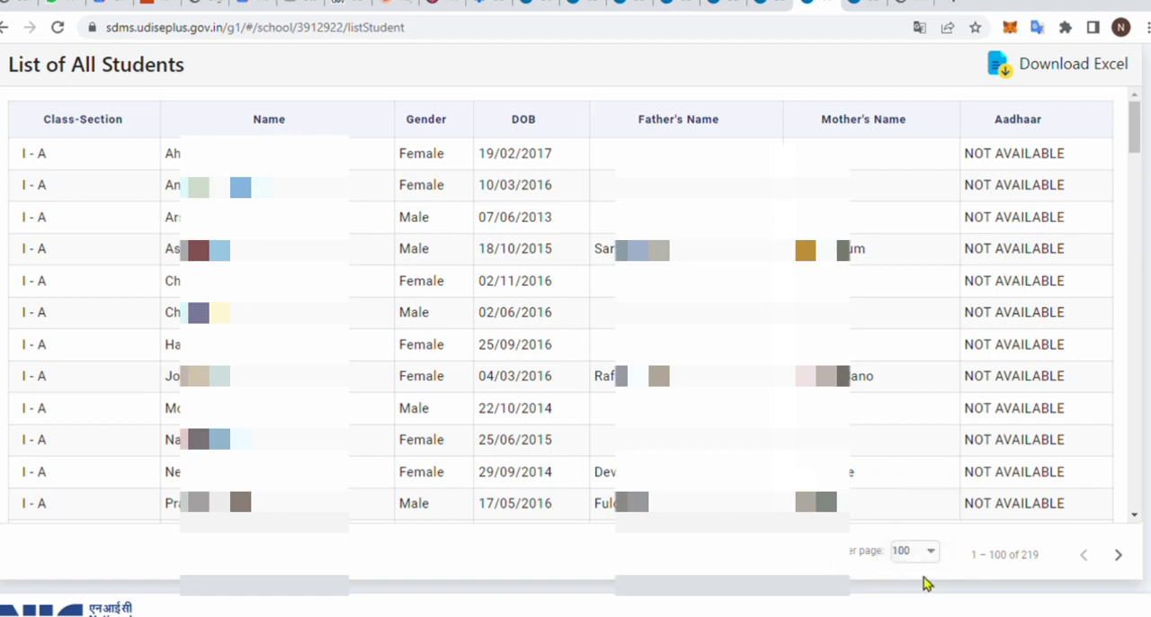
left_click(931, 553)
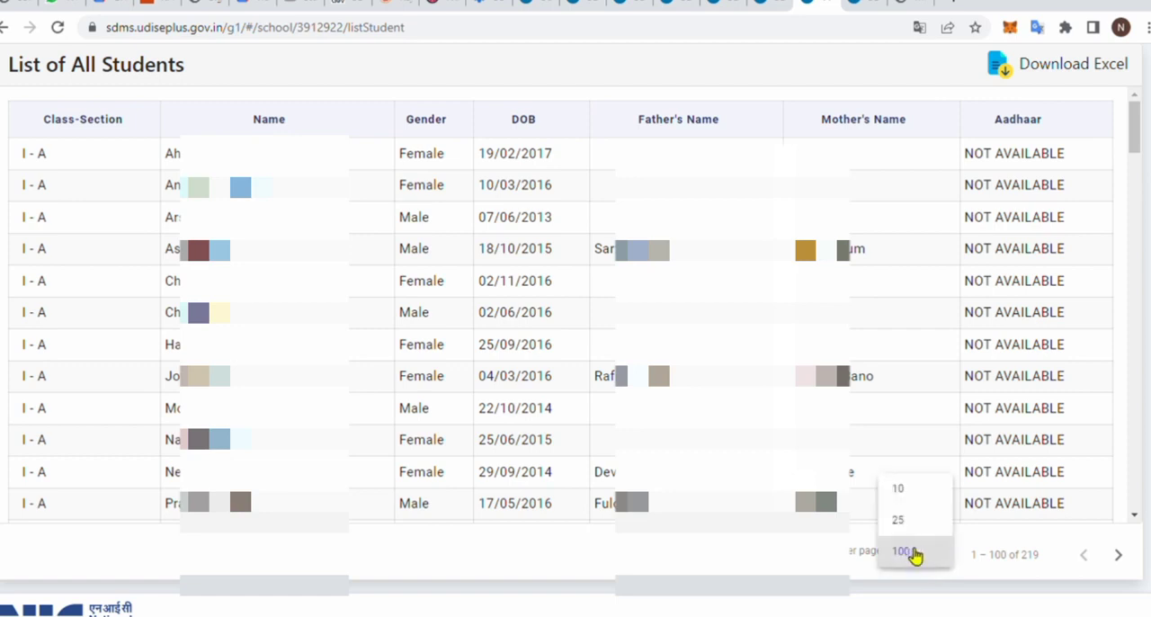
left_click(1038, 568)
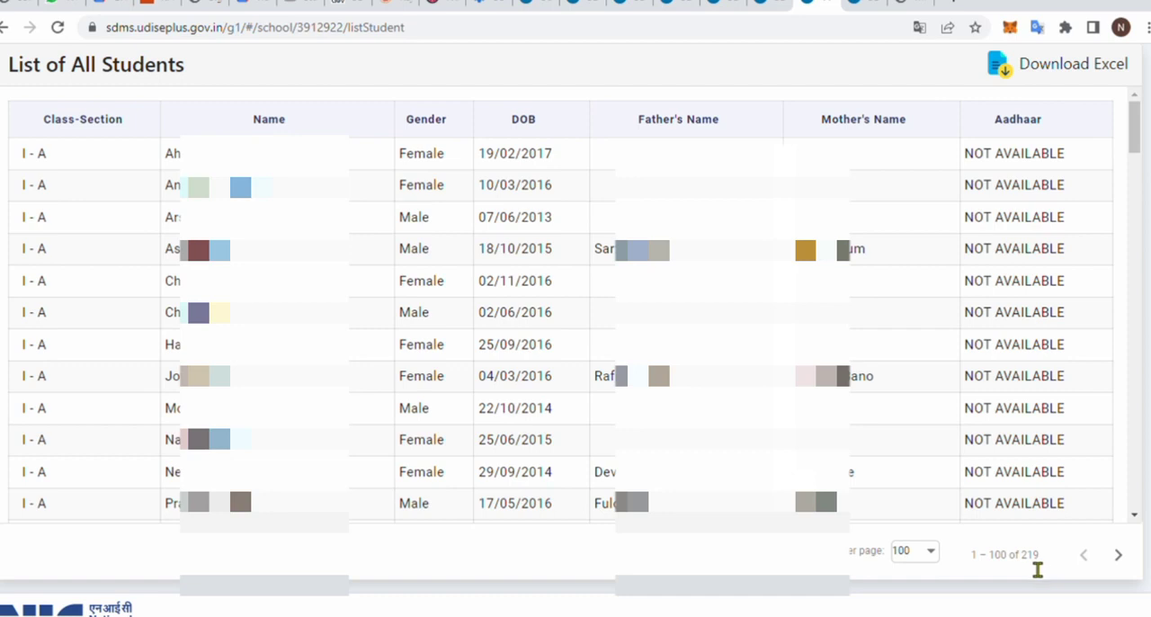
double_click(1034, 559)
- Go to the School Dashboard, dismiss the school information, and open a new student form for Class I section A
left_click(859, 5)
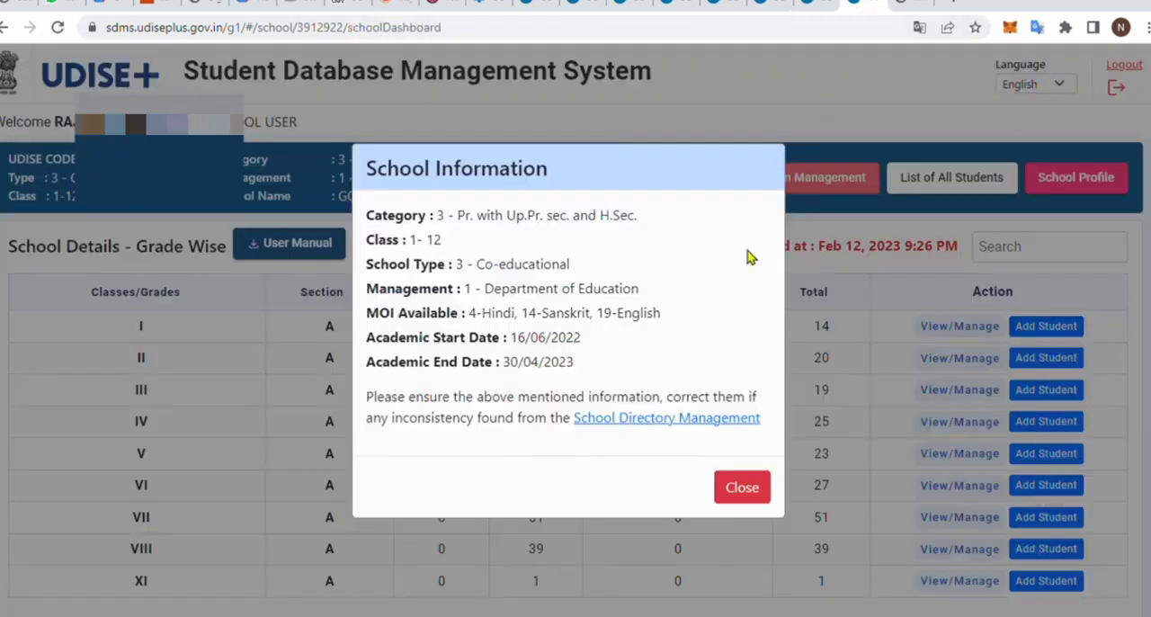
left_click(743, 489)
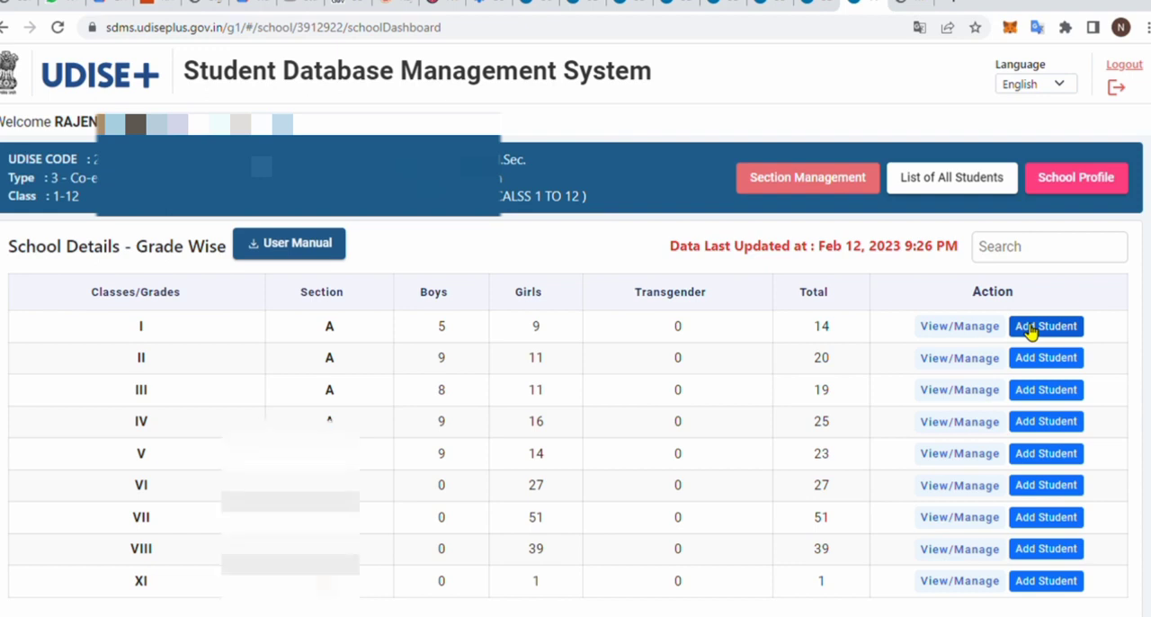
left_click(952, 328)
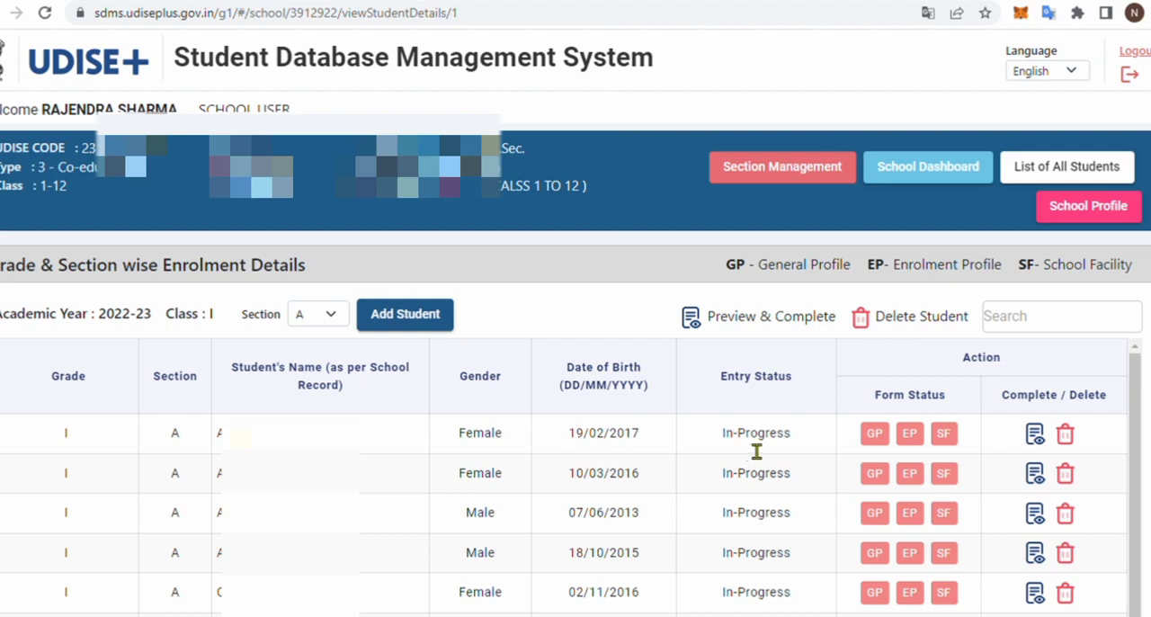
left_click(418, 322)
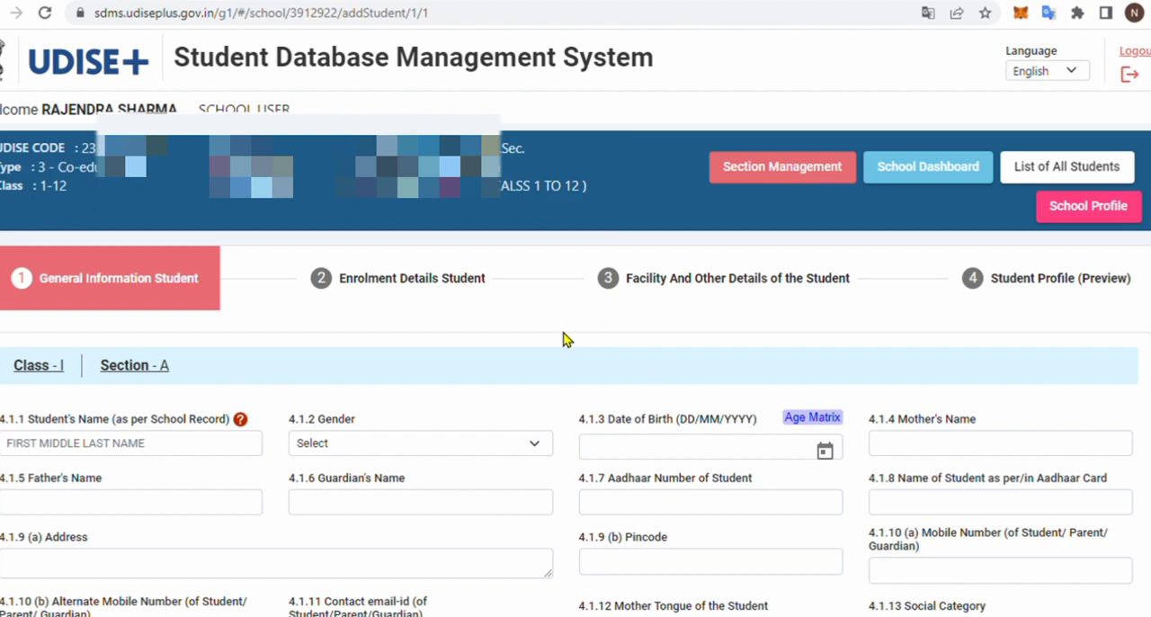
- Examine the General Information fields of the student form, including the hint for entering the student's name
scroll(565, 340, "down", 1)
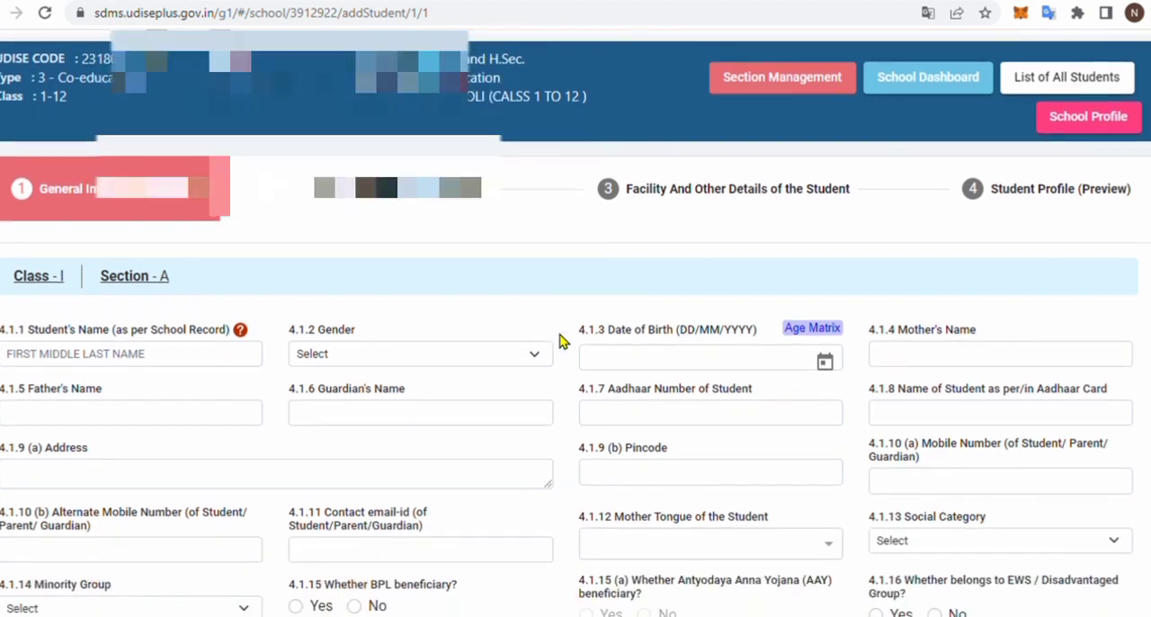
scroll(563, 341, "down", 1)
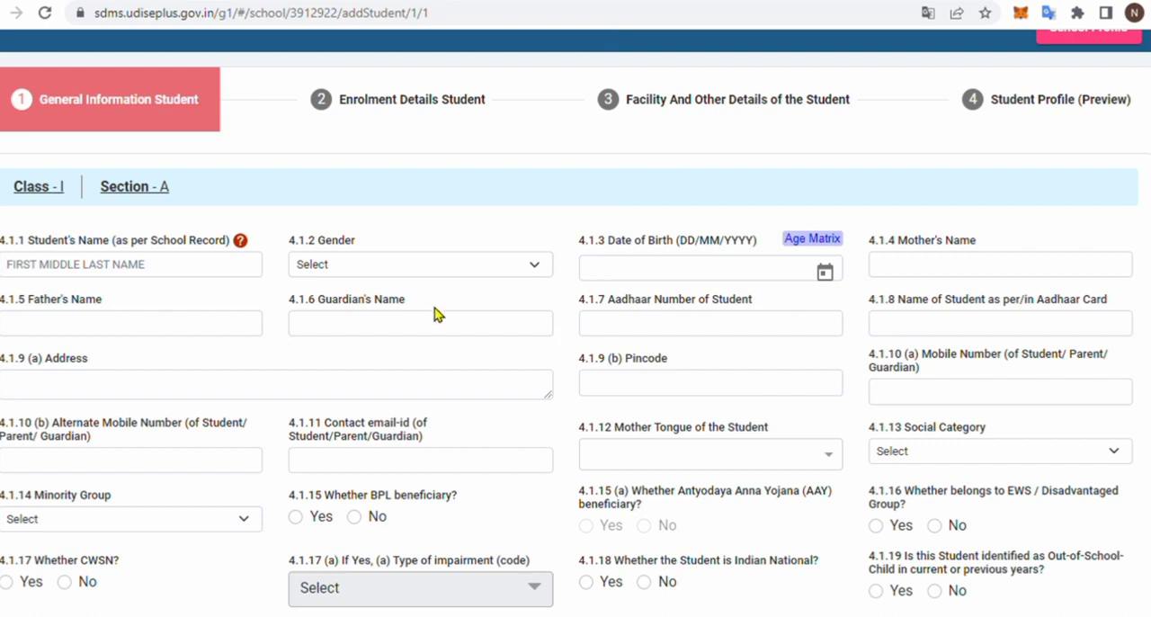
left_click(170, 266)
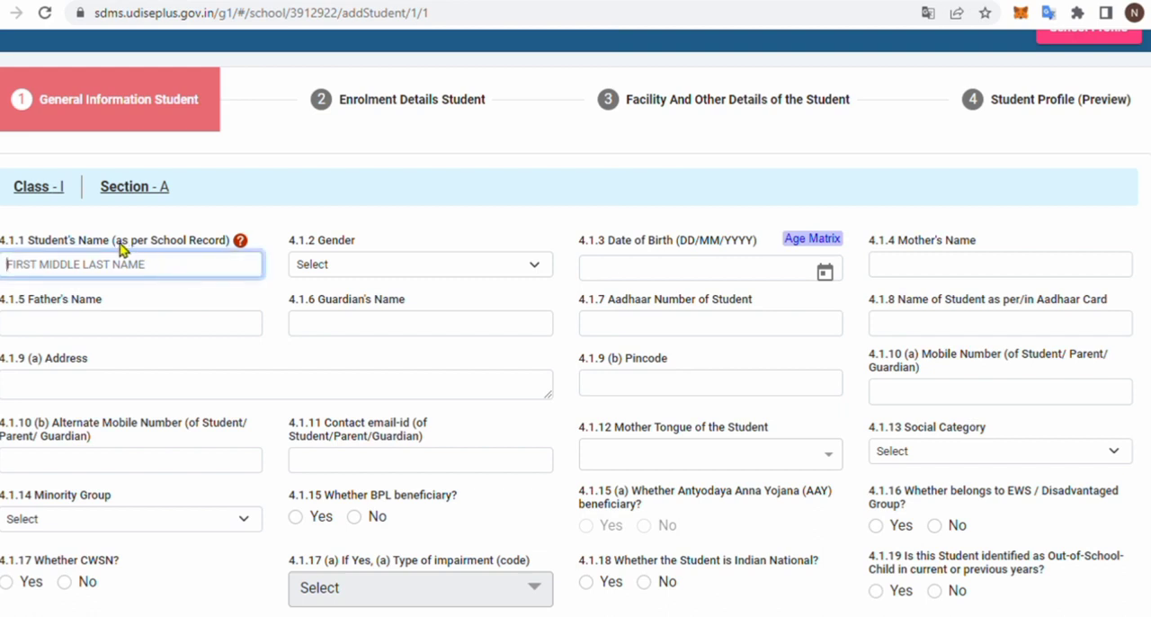
left_click(121, 249)
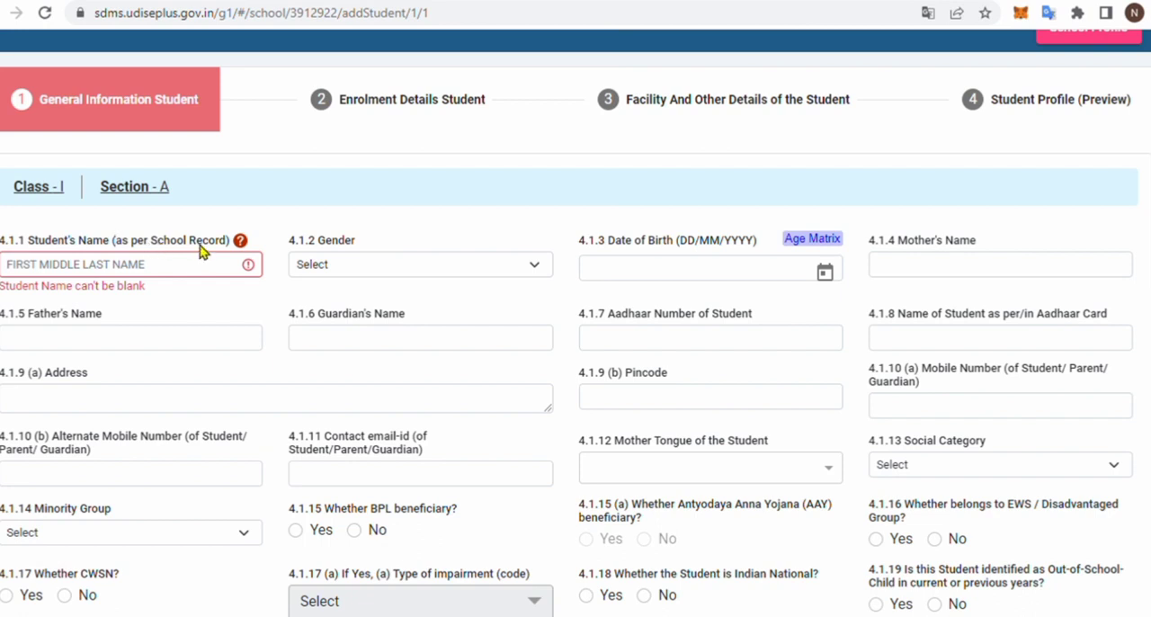
mouse_move(241, 242)
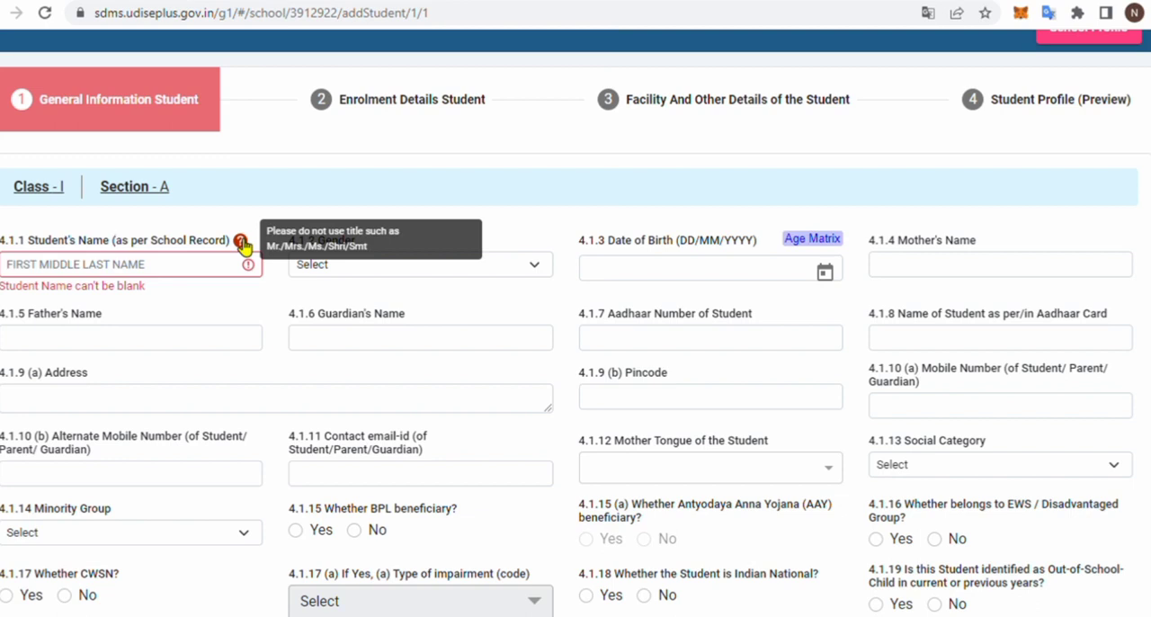
left_click(153, 277)
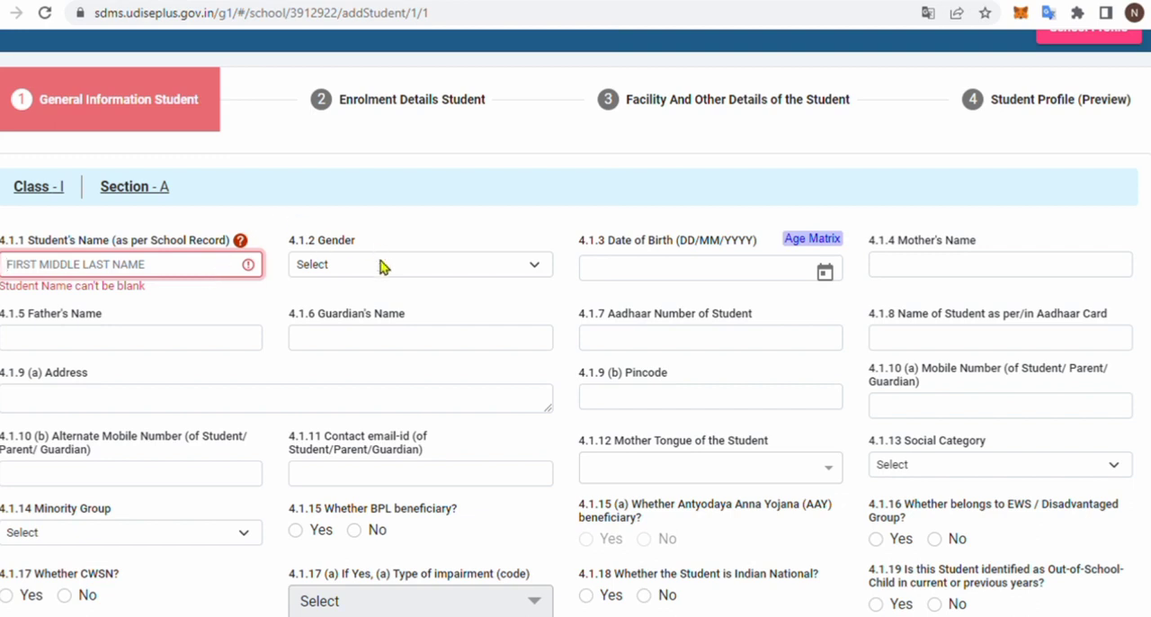
left_click(424, 236)
scroll(425, 237, "down", 1)
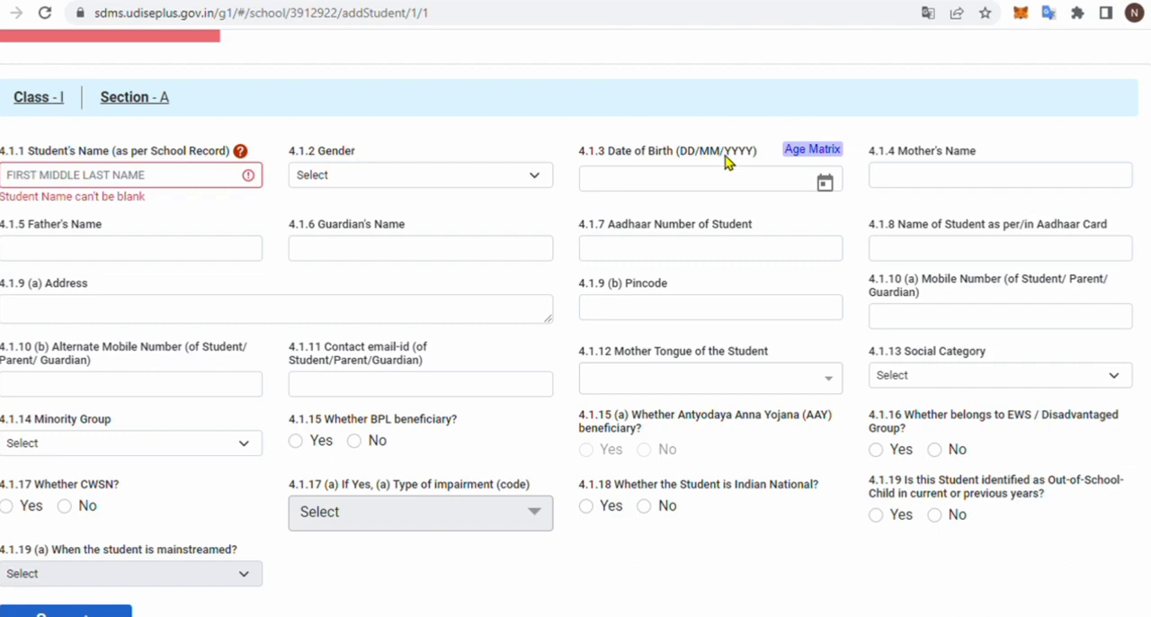
- Consult the Age Matrix for the ages allowed in each class, and close it again
left_click(797, 151)
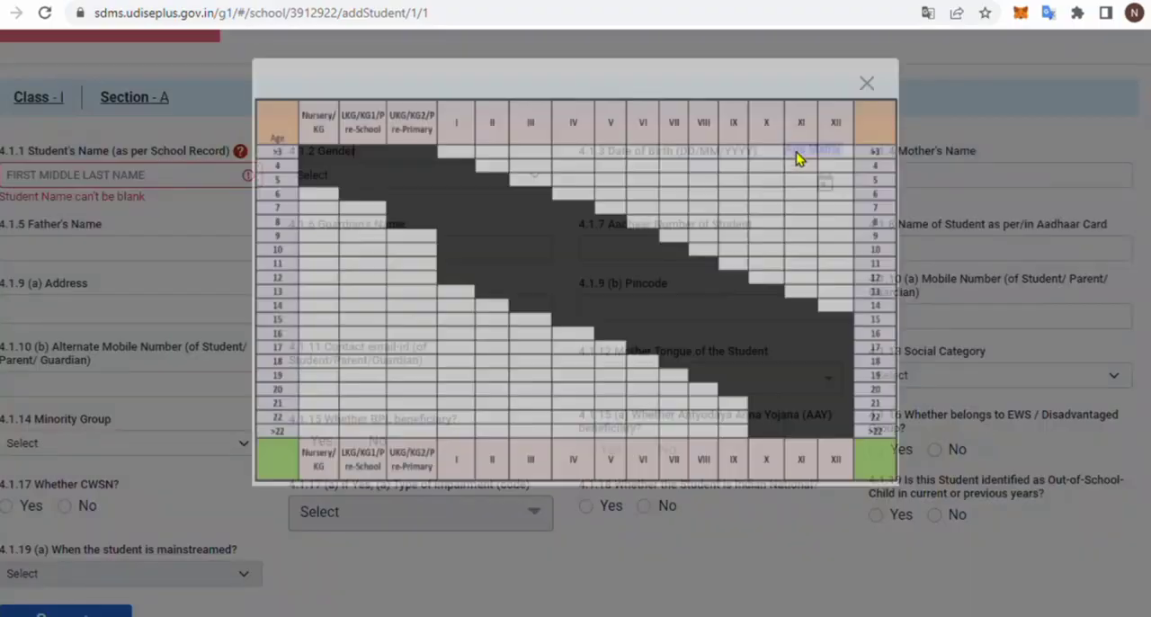
left_click(868, 109)
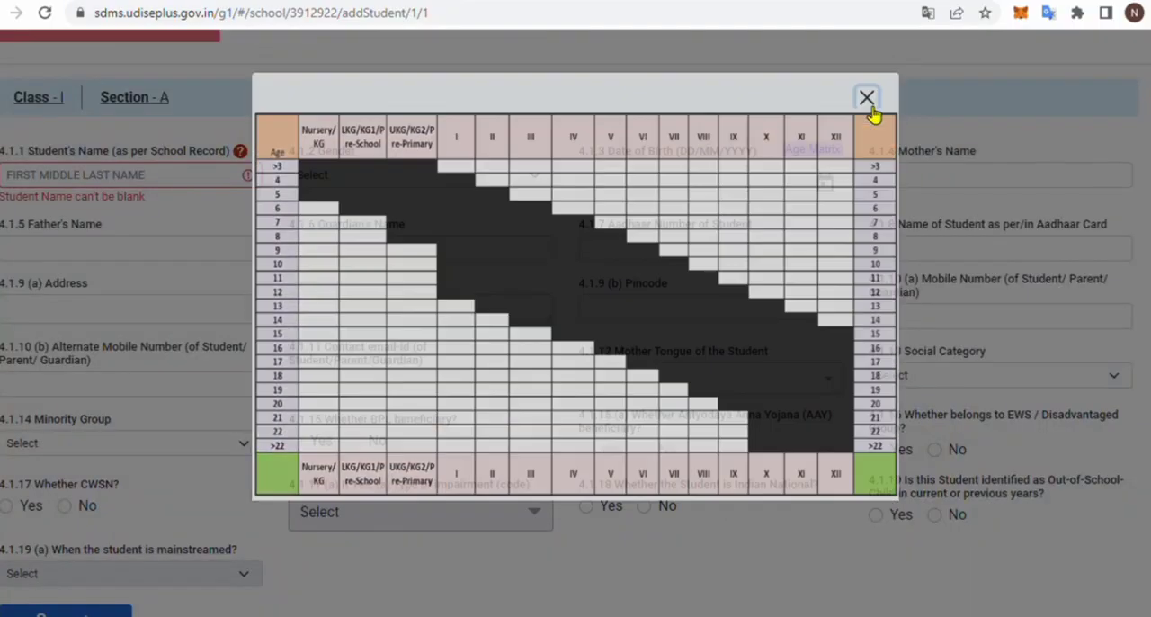
left_click(813, 151)
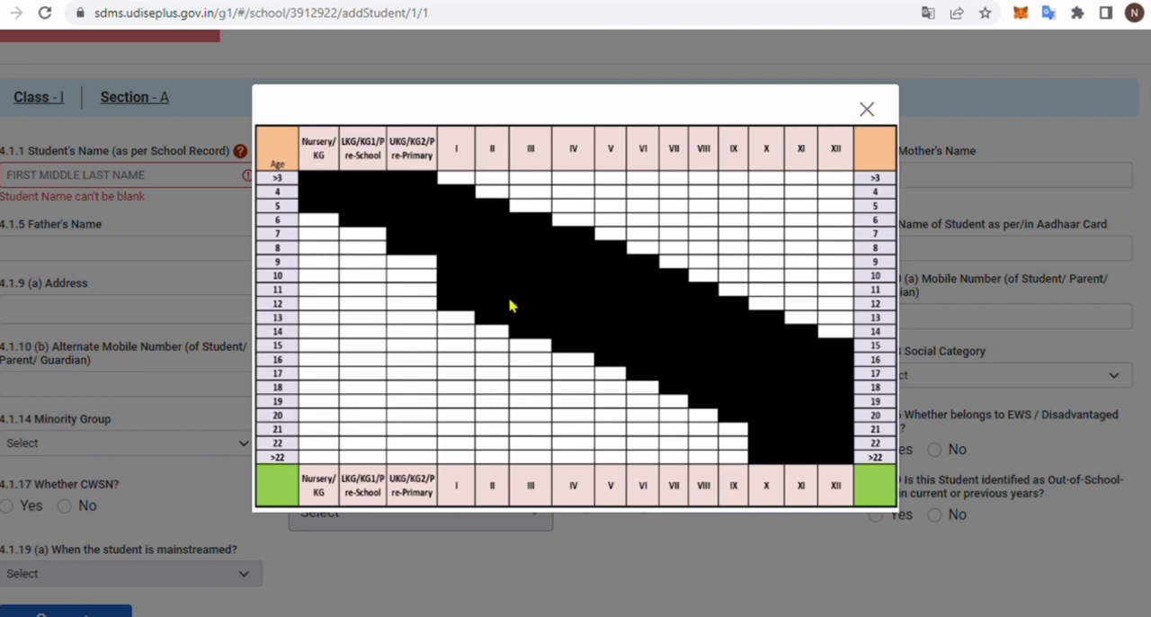
left_click(866, 110)
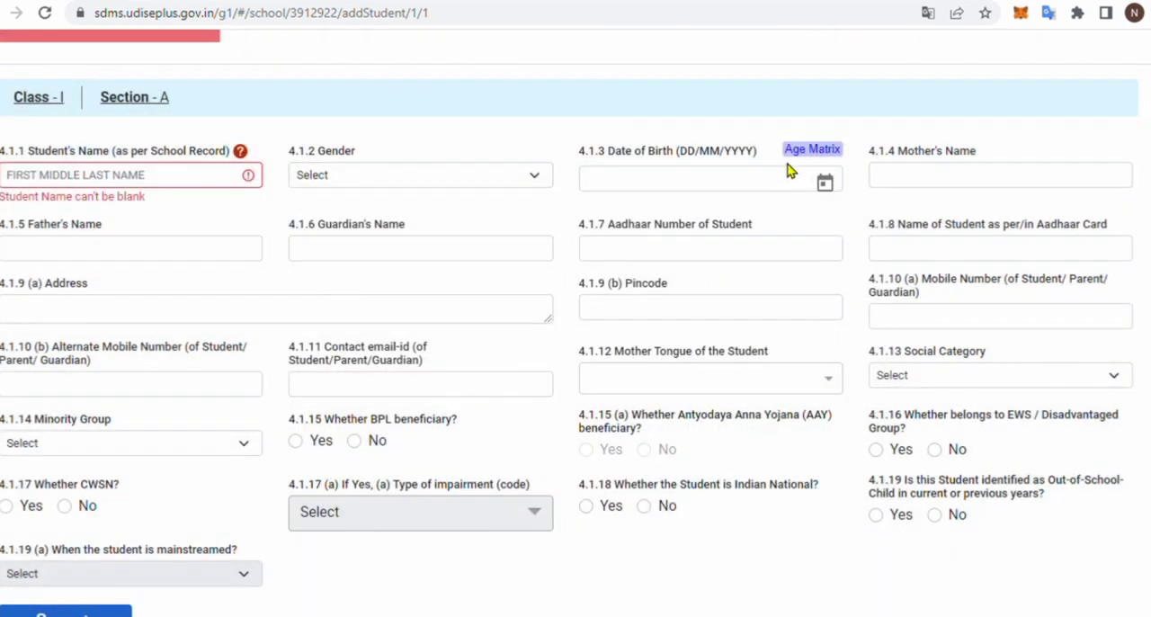
left_click(796, 154)
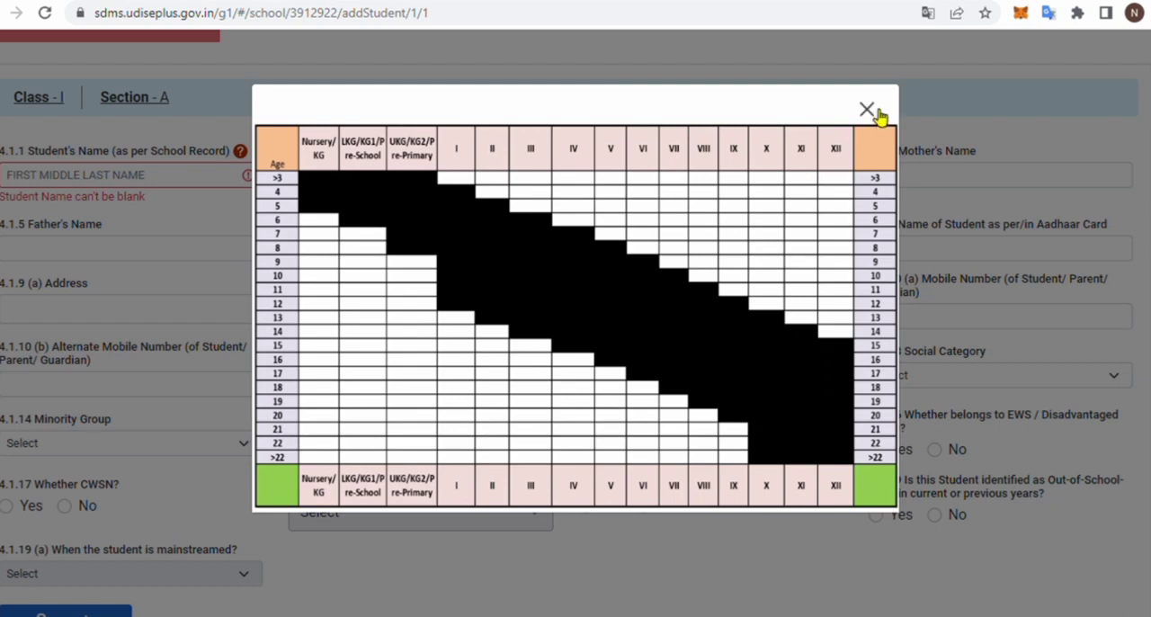
left_click(873, 112)
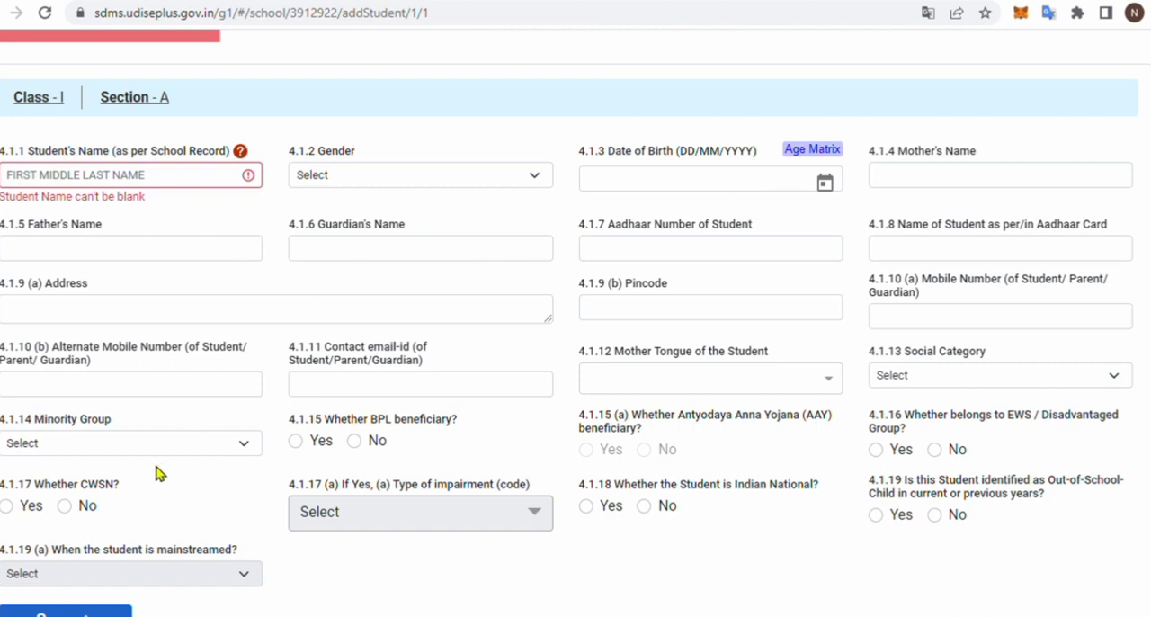
- Try to save the student's blank General Information form to check which fields are mandatory
scroll(252, 423, "down", 1)
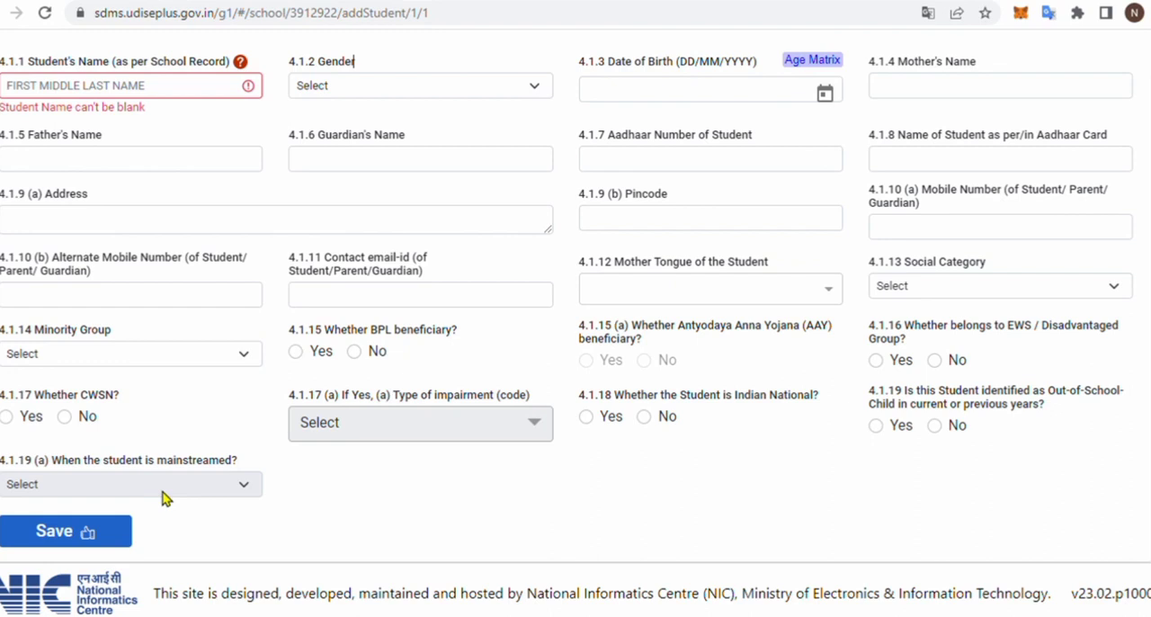
left_click(101, 535)
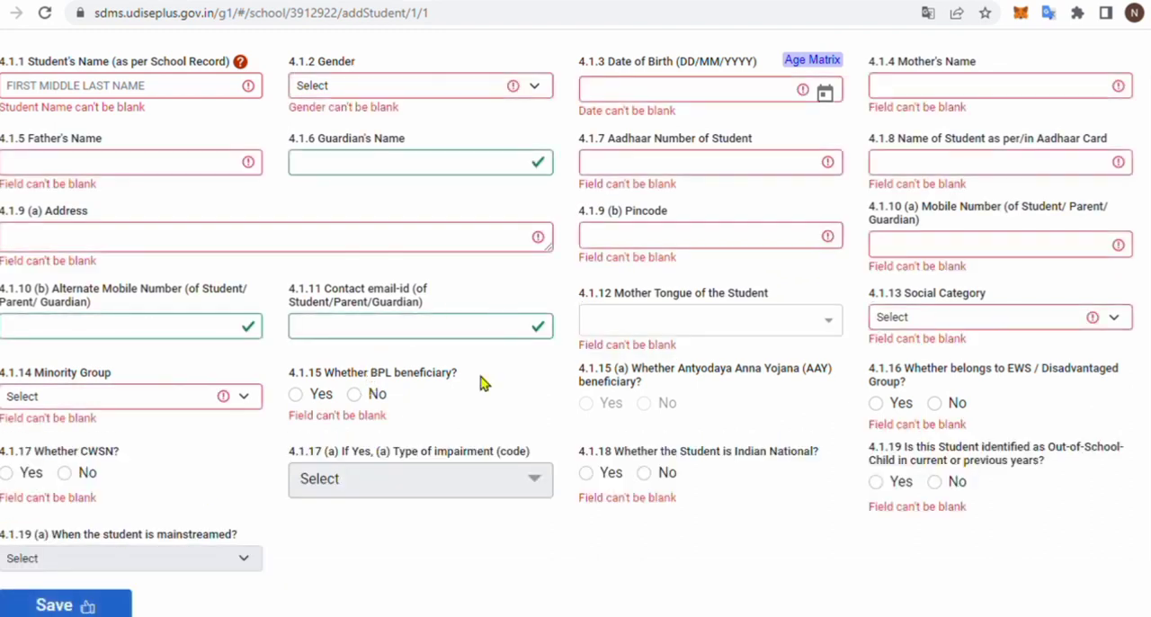
- Browse the list of languages available for the Mother Tongue of the Student, and close it without choosing one
left_click(105, 608)
scroll(464, 437, "down", 1)
left_click(1031, 171)
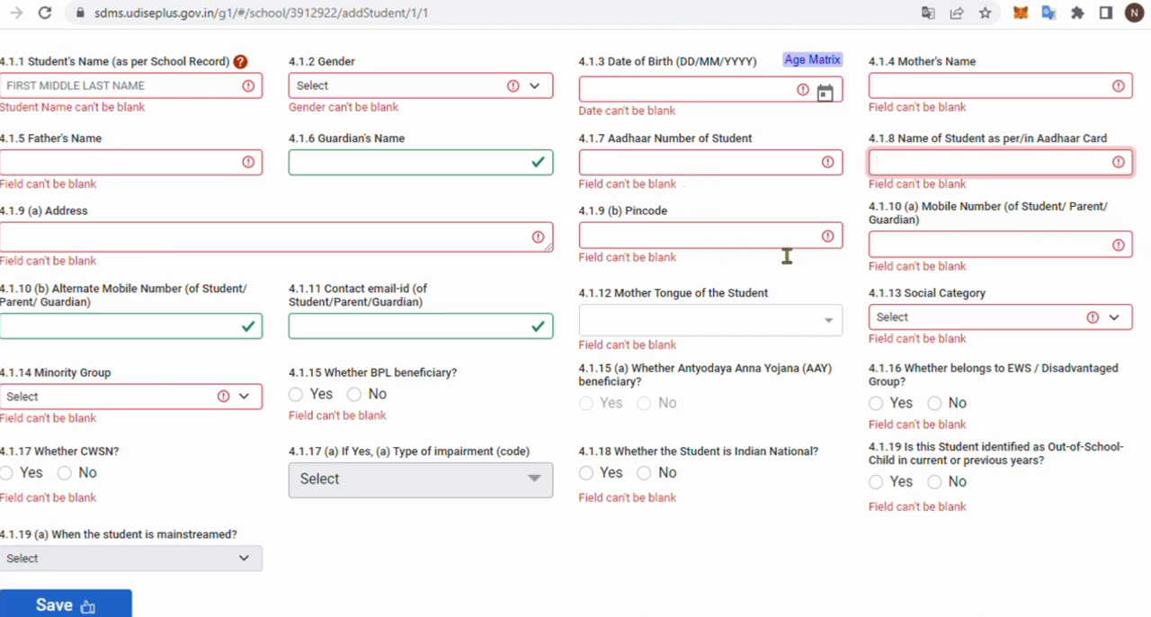
left_click(675, 322)
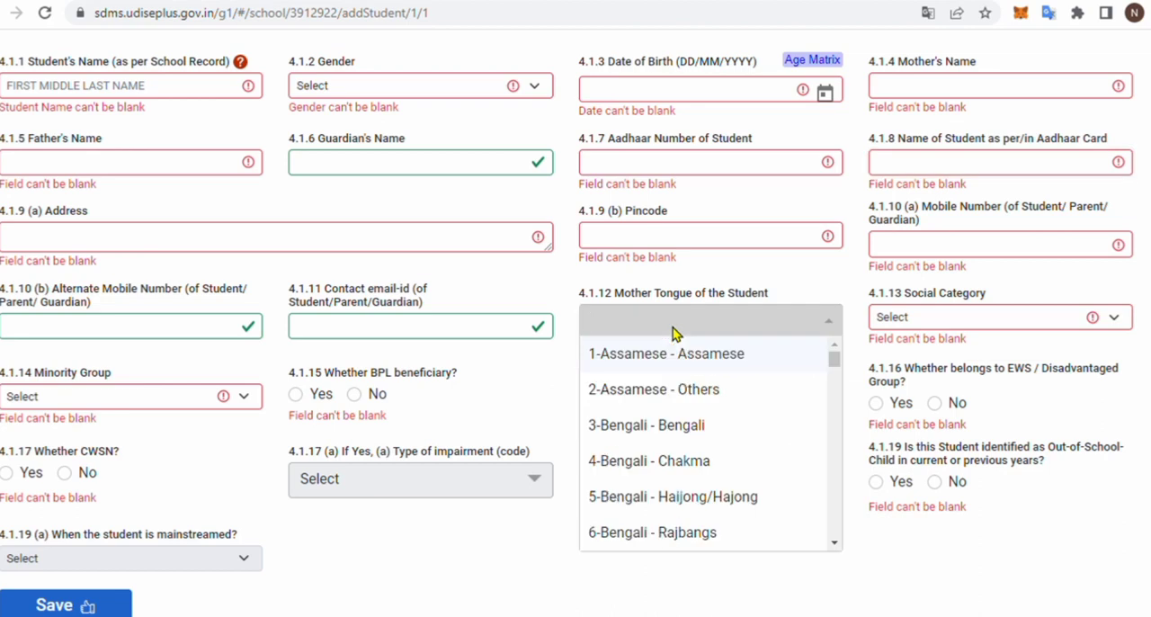
scroll(738, 406, "down", 17)
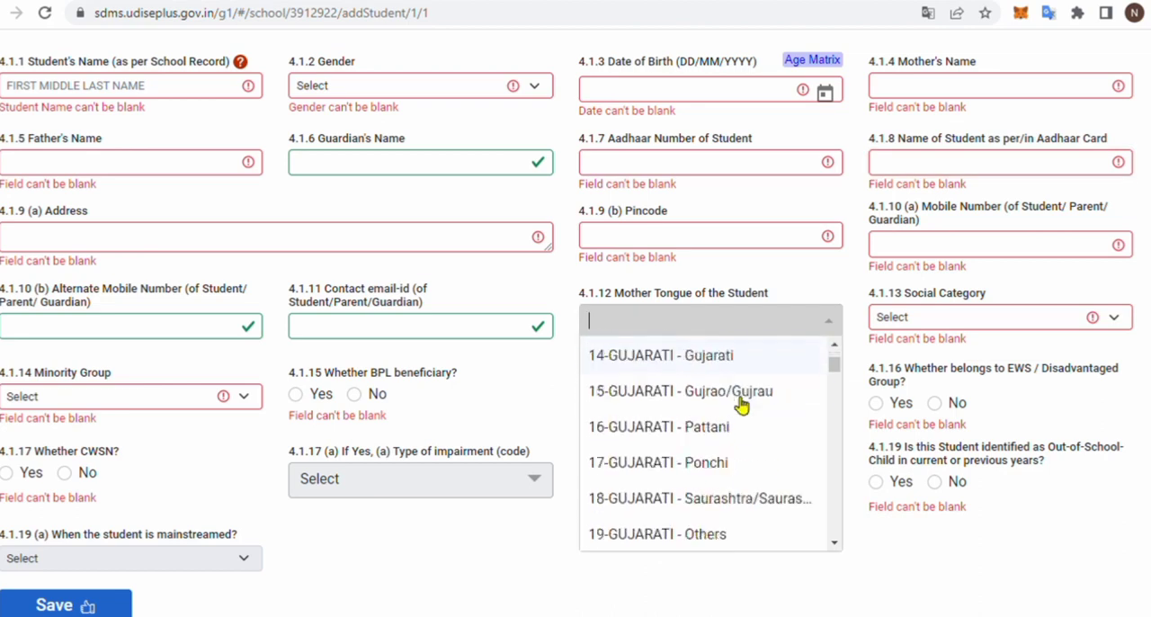
scroll(741, 406, "down", 20)
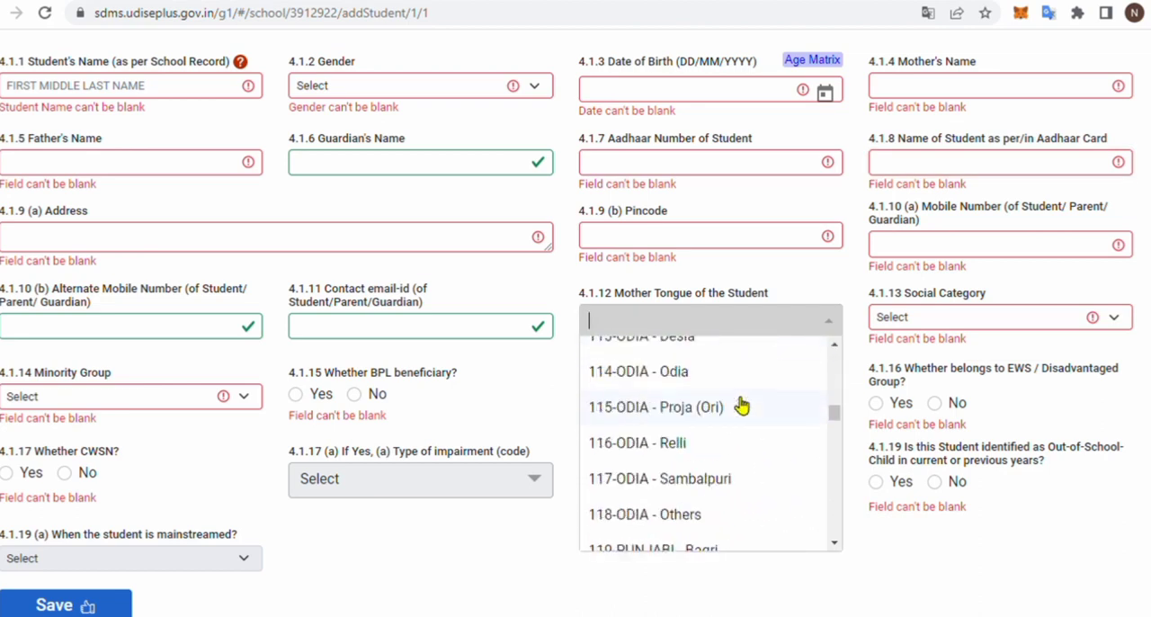
scroll(742, 405, "up", 20)
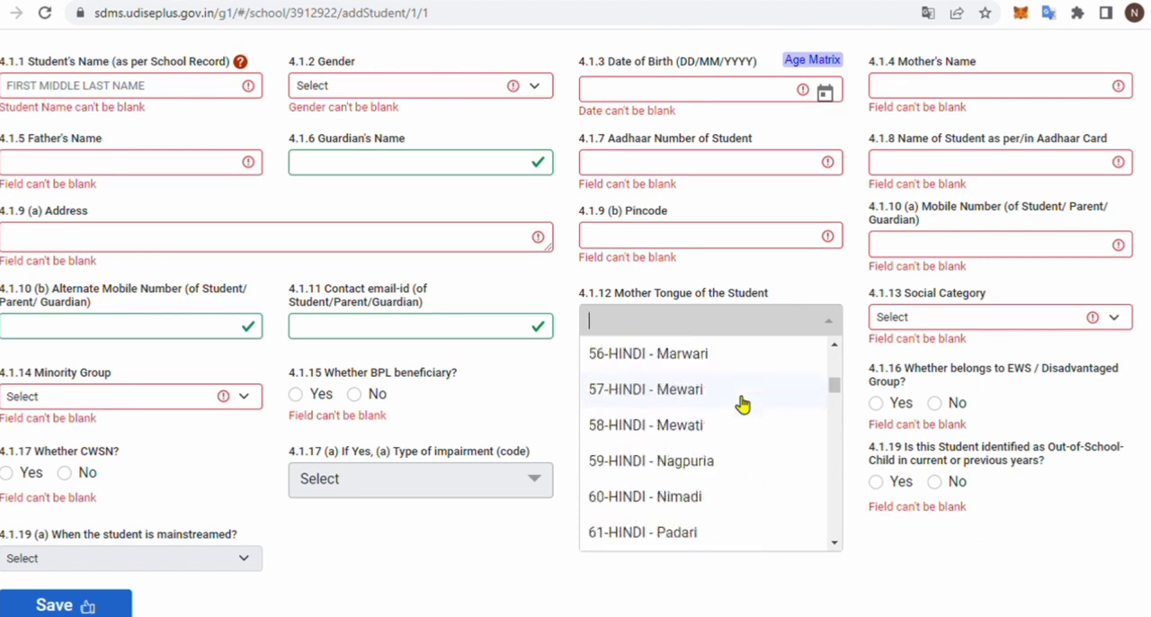
scroll(742, 406, "up", 2)
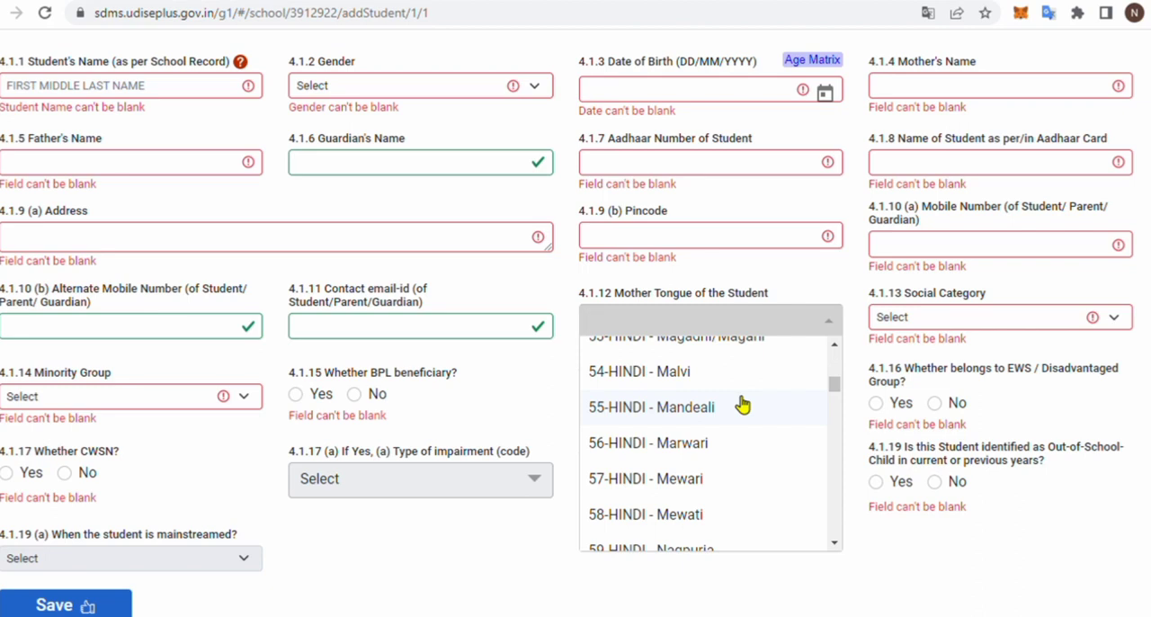
scroll(742, 406, "up", 1)
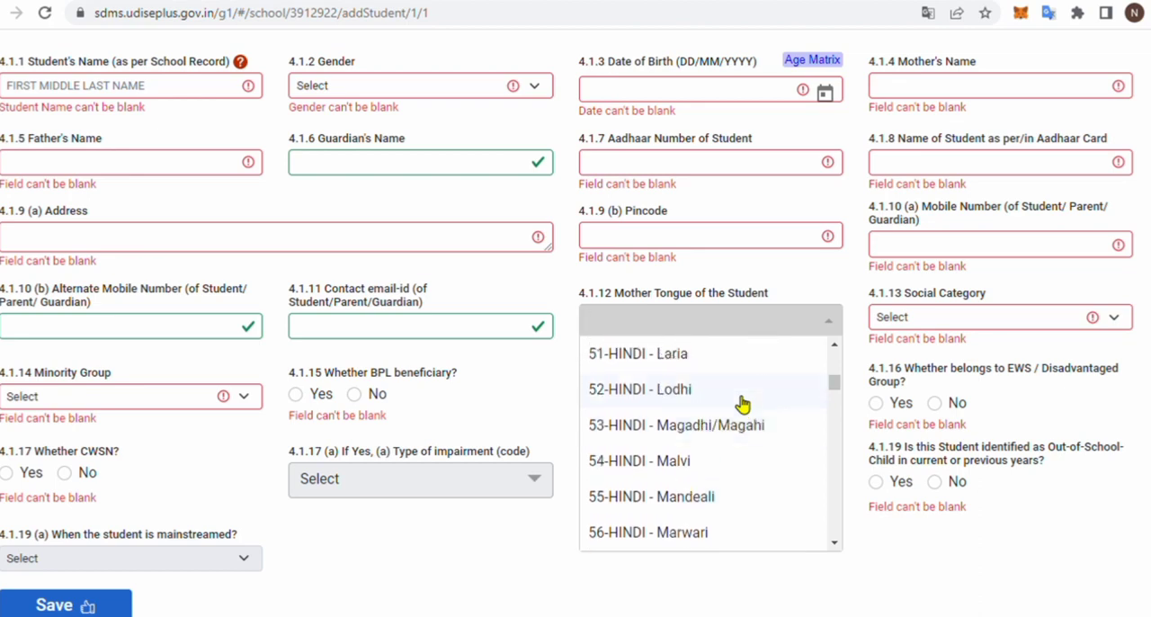
scroll(742, 405, "down", 20)
scroll(742, 406, "down", 4)
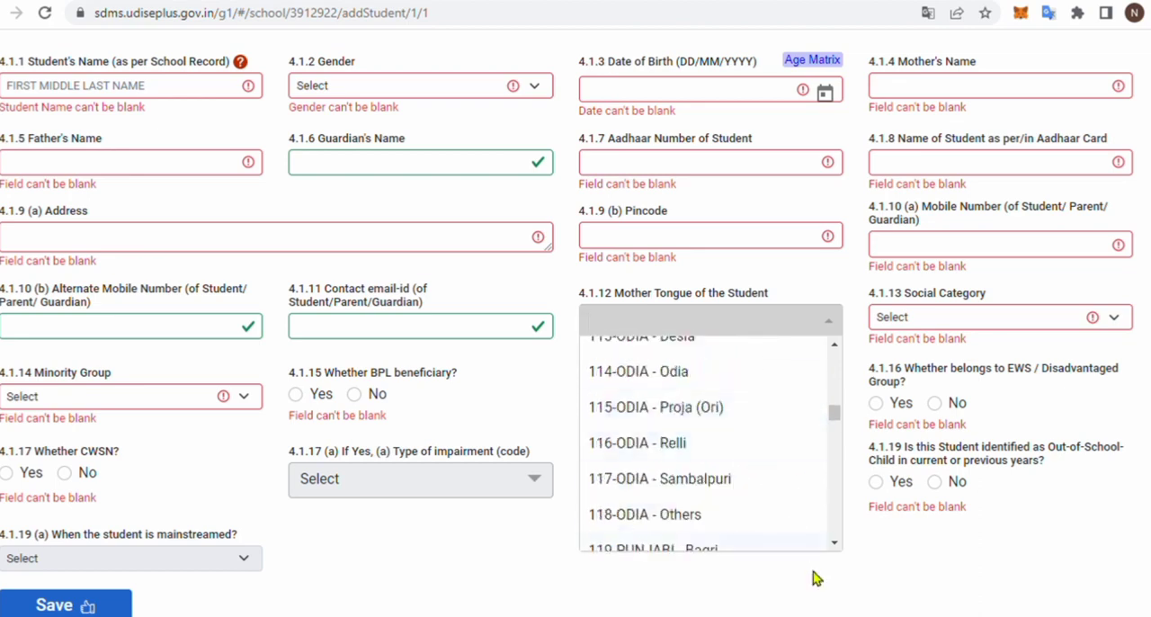
left_click(812, 575)
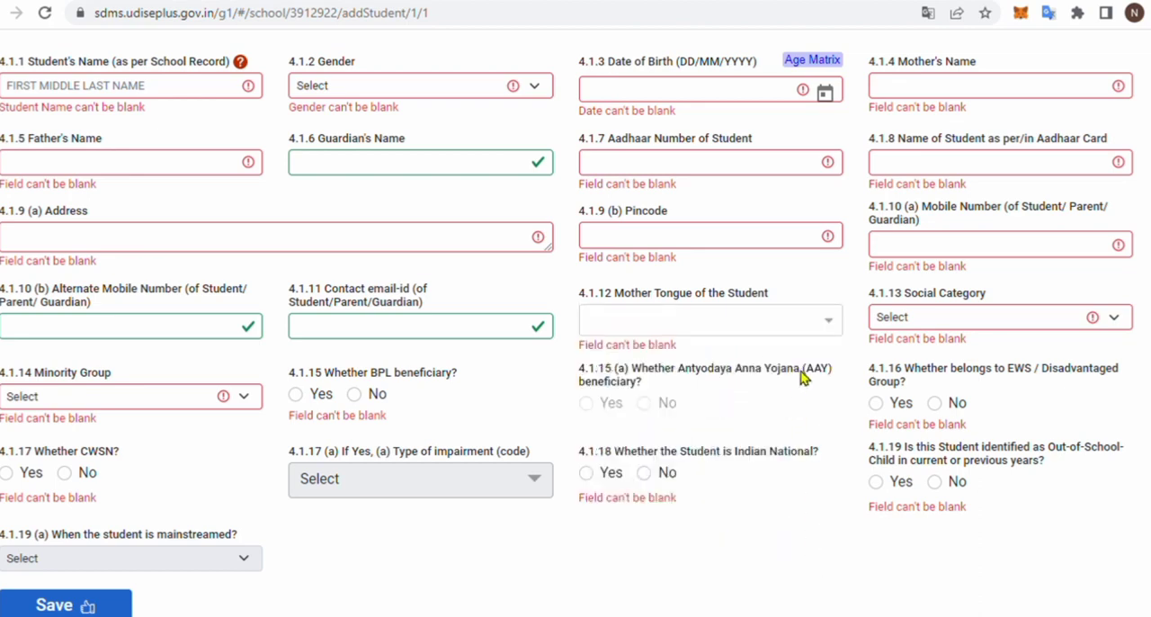
- Check the Social Category and Minority Group fields, and answer No for BPL beneficiary and Yes for EWS / Disadvantaged Group
left_click(944, 317)
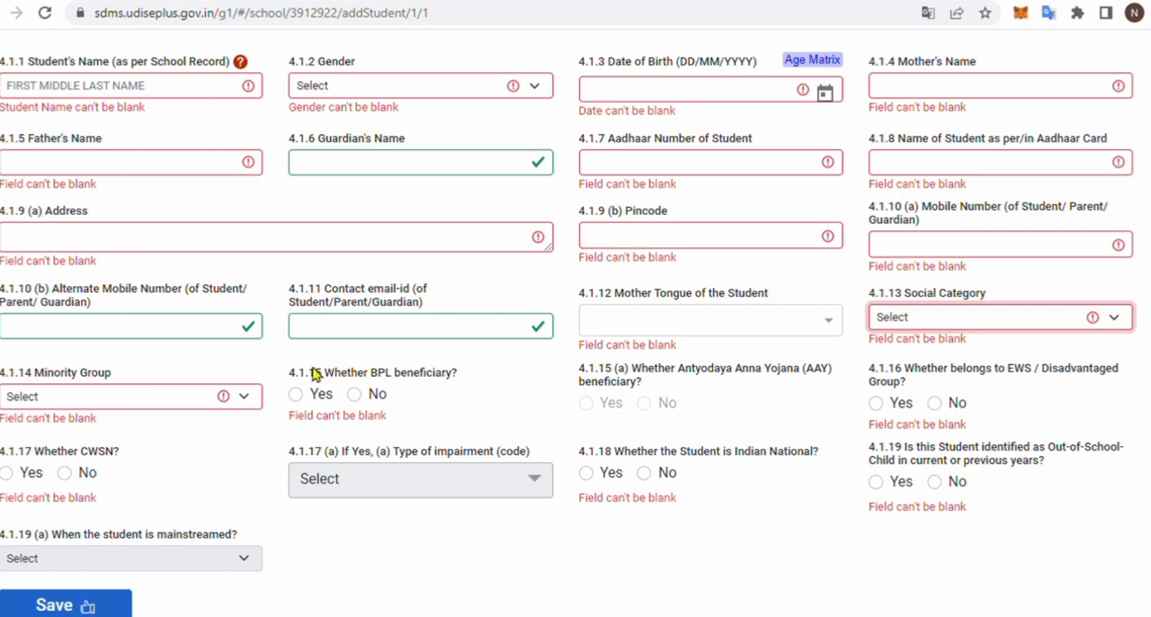
left_click(137, 405)
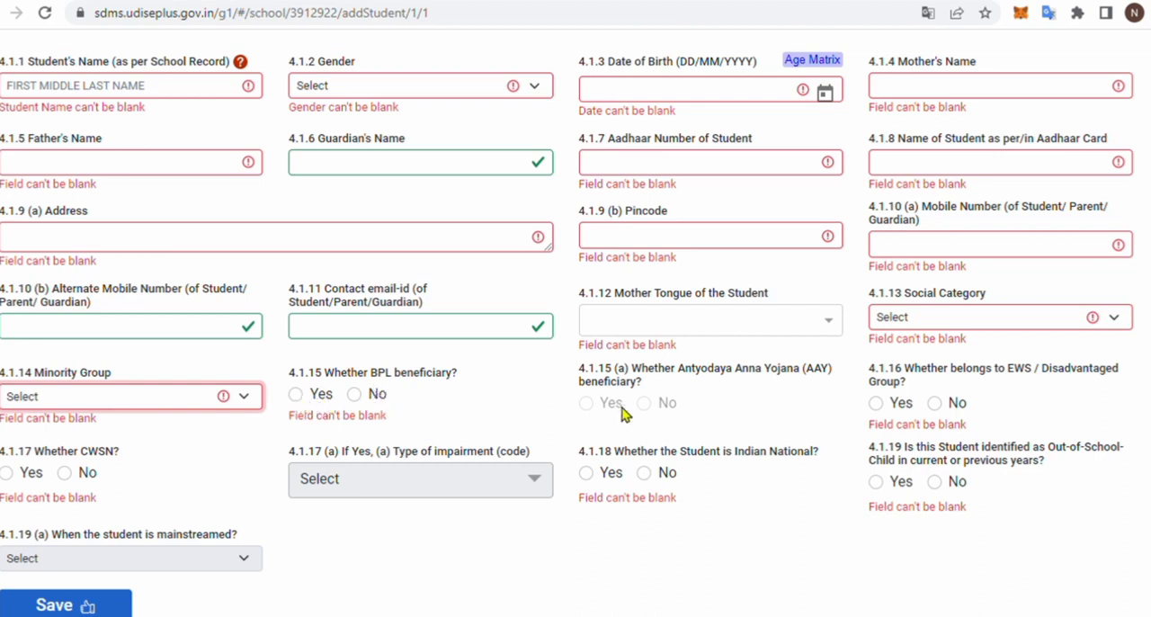
left_click(296, 395)
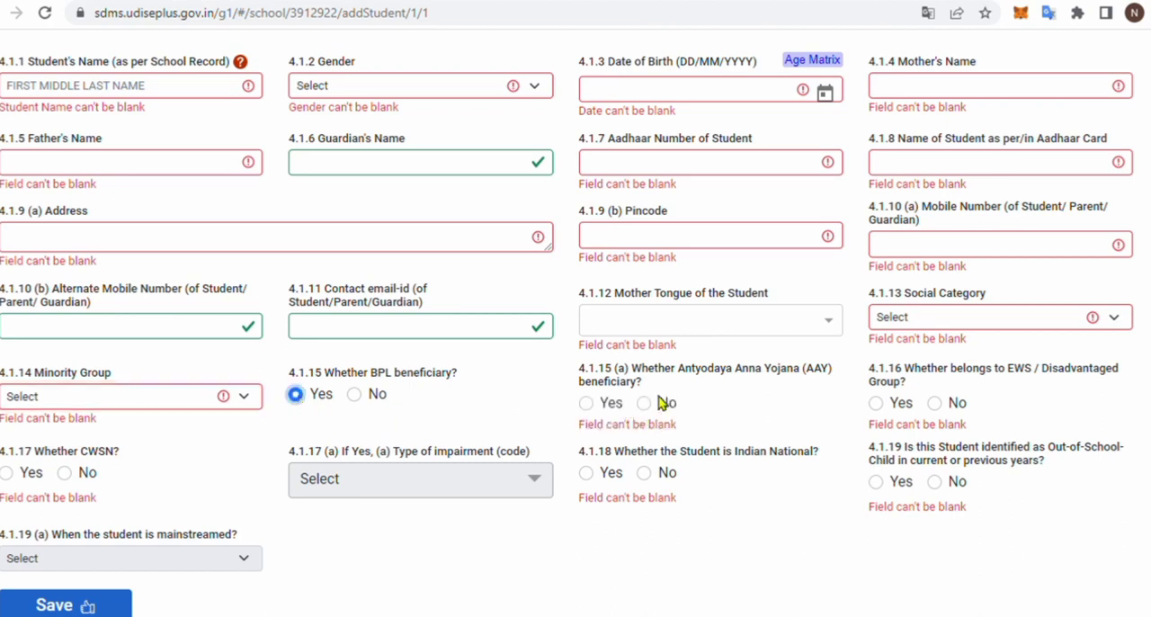
left_click(354, 394)
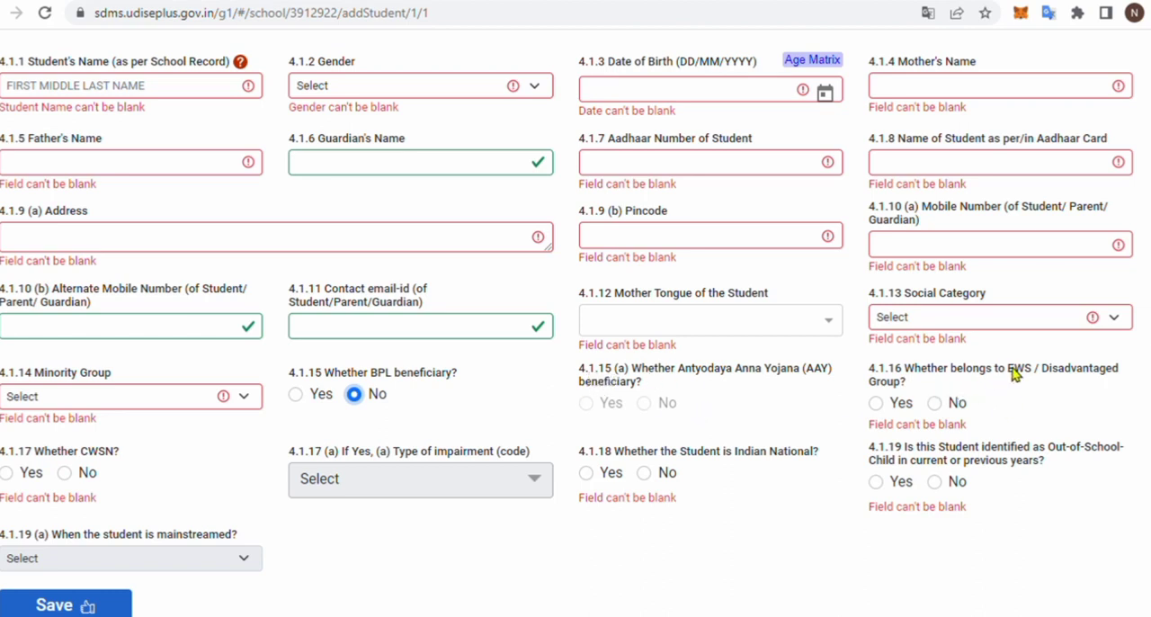
left_click(877, 403)
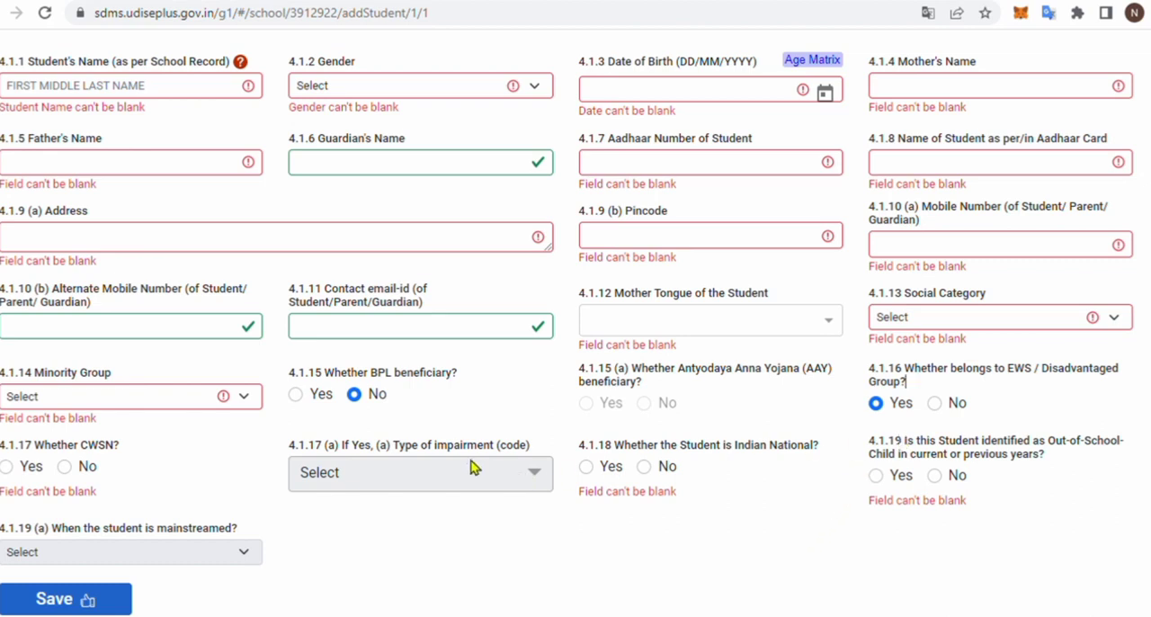
- Consult the impairment types offered for a CWSN student, and set Whether CWSN to No
scroll(470, 465, "down", 1)
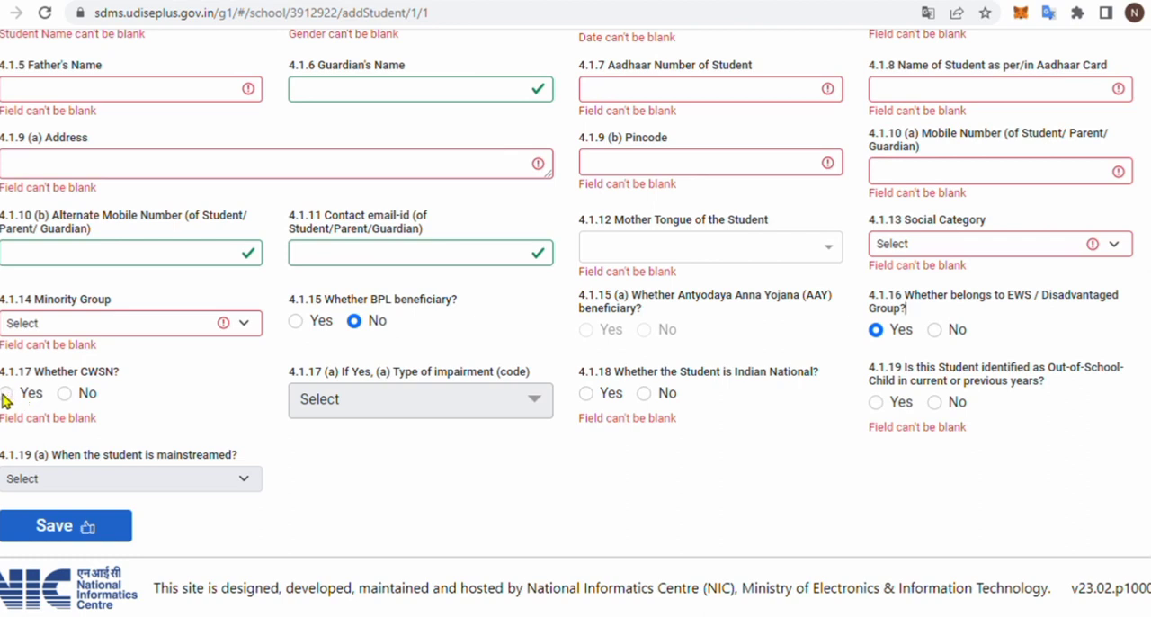
left_click(468, 404)
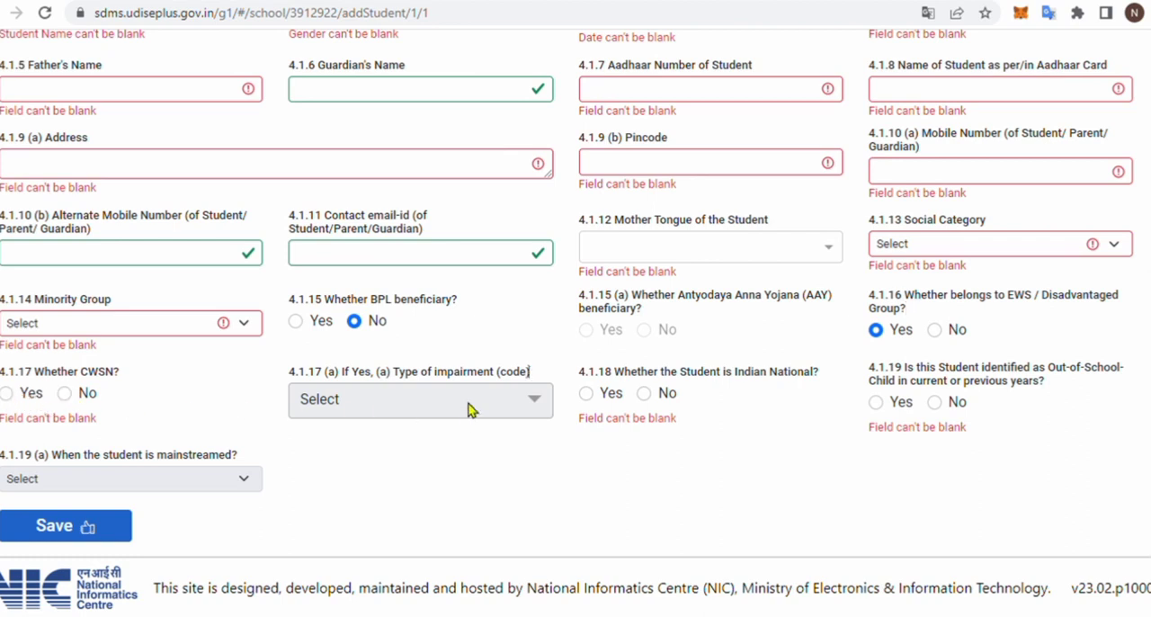
left_click(9, 393)
left_click(336, 405)
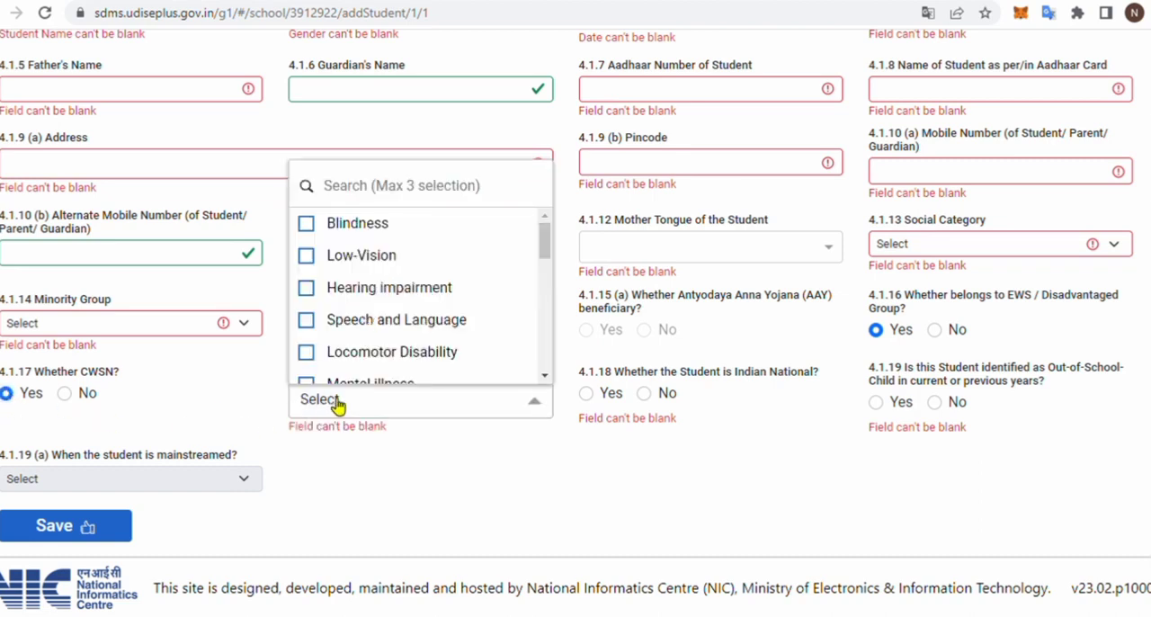
left_click(330, 402)
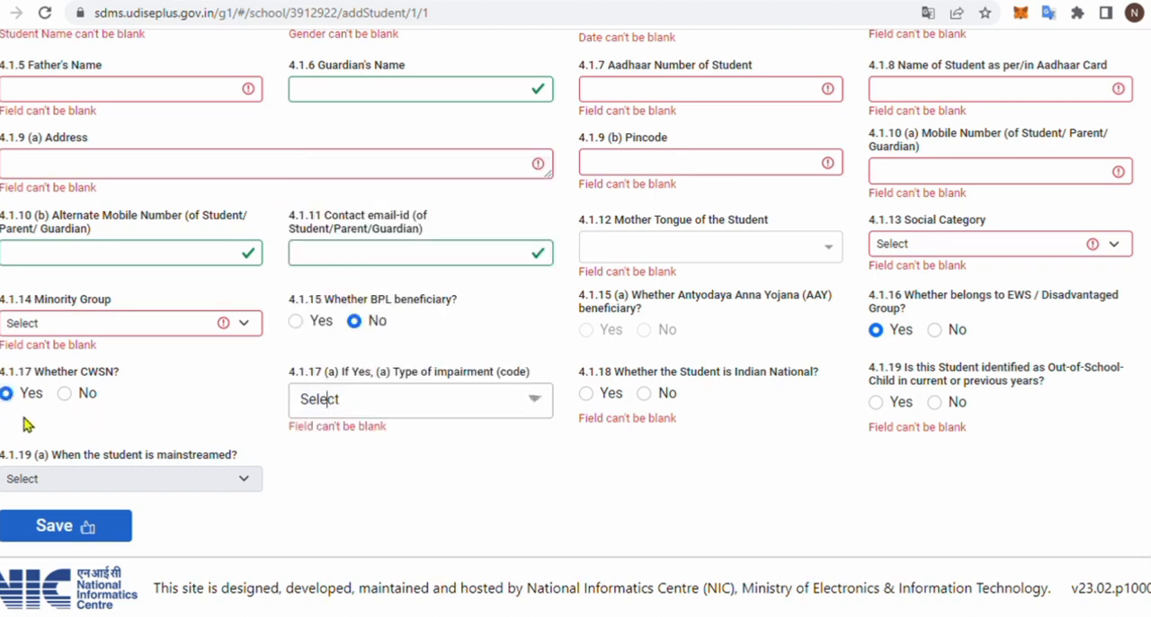
left_click(64, 394)
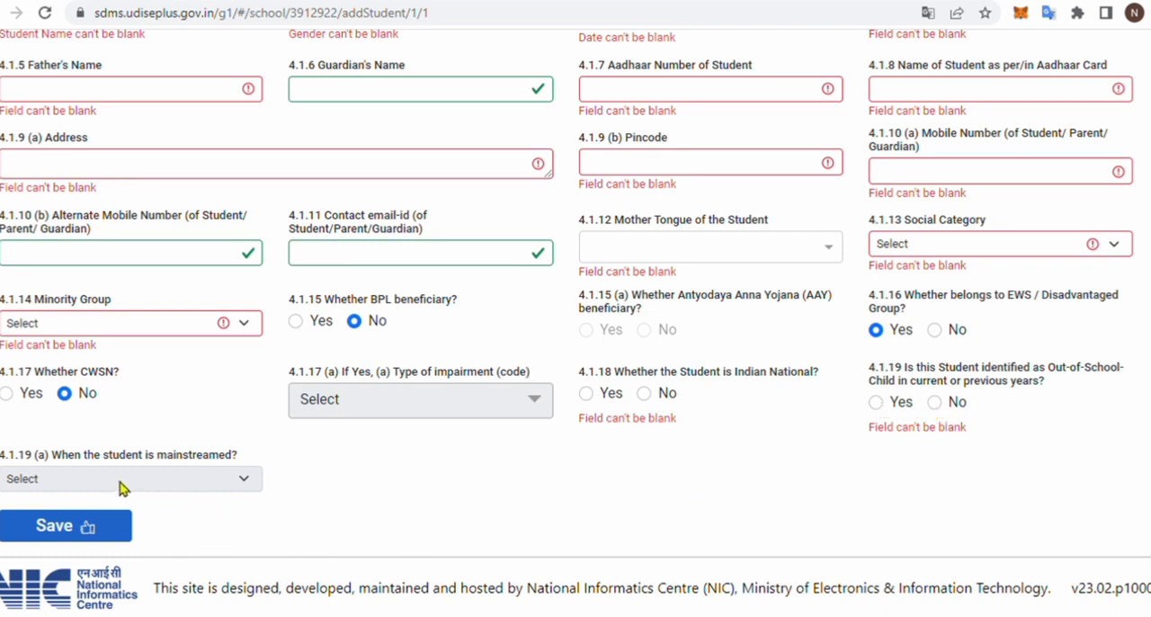
- Mark the student as identified as Out-of-School-Child, check the mainstreaming field, and try to save the form
left_click(879, 404)
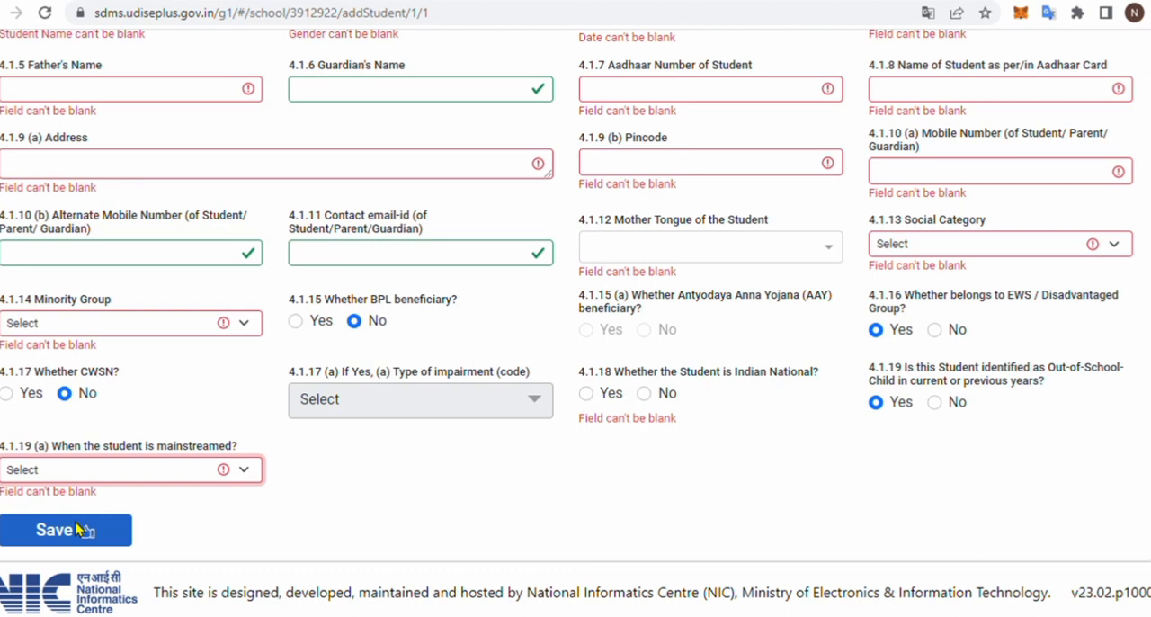
left_click(361, 520)
scroll(700, 507, "down", 1)
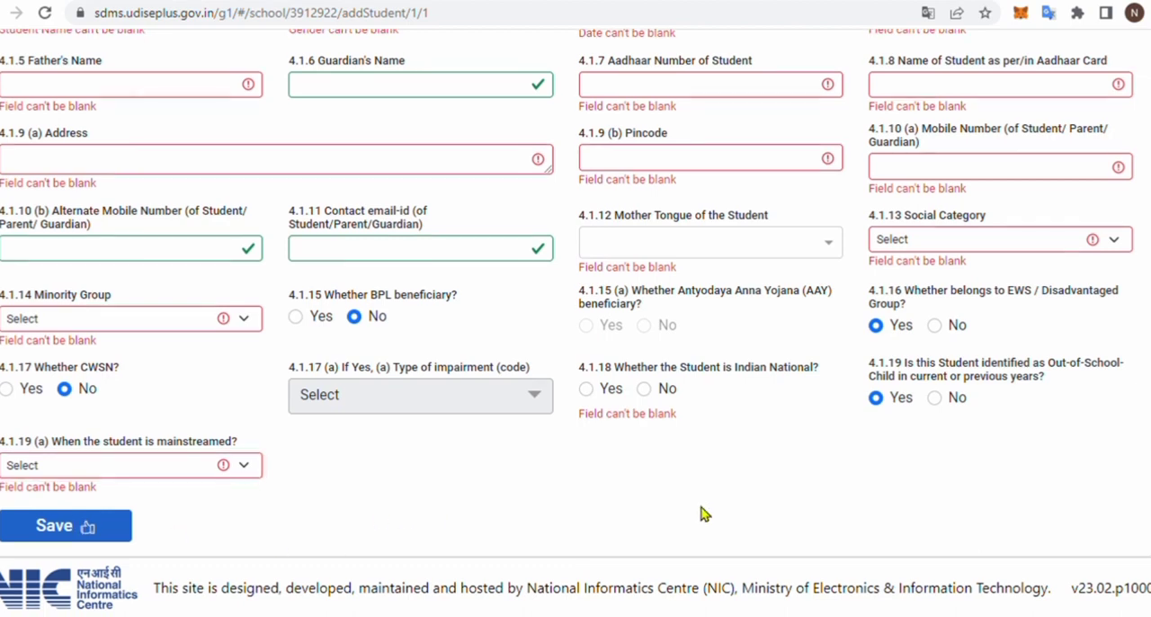
left_click(78, 527)
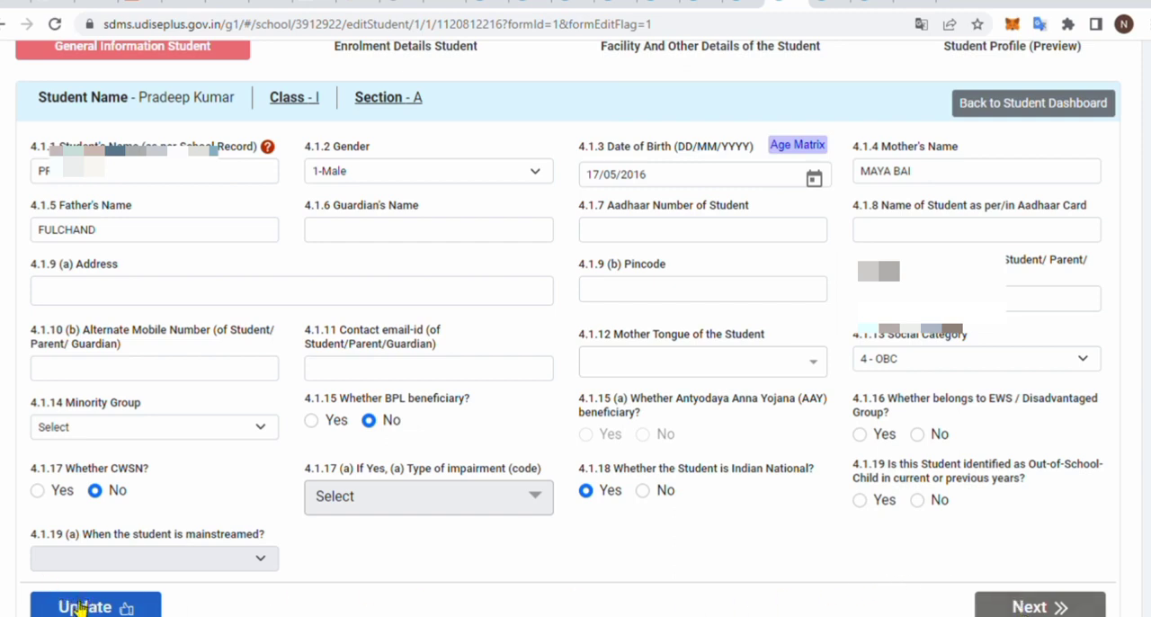
- Try to update the existing Class I student's General Information, and continue to the Enrolment Details page
left_click(79, 608)
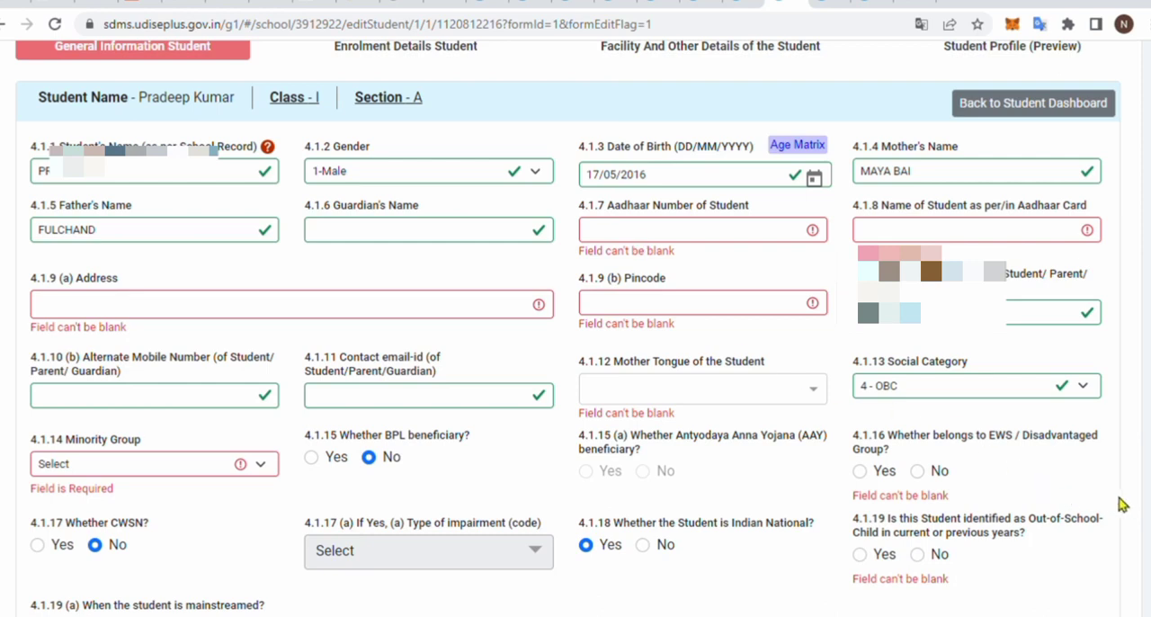
scroll(1122, 505, "down", 1)
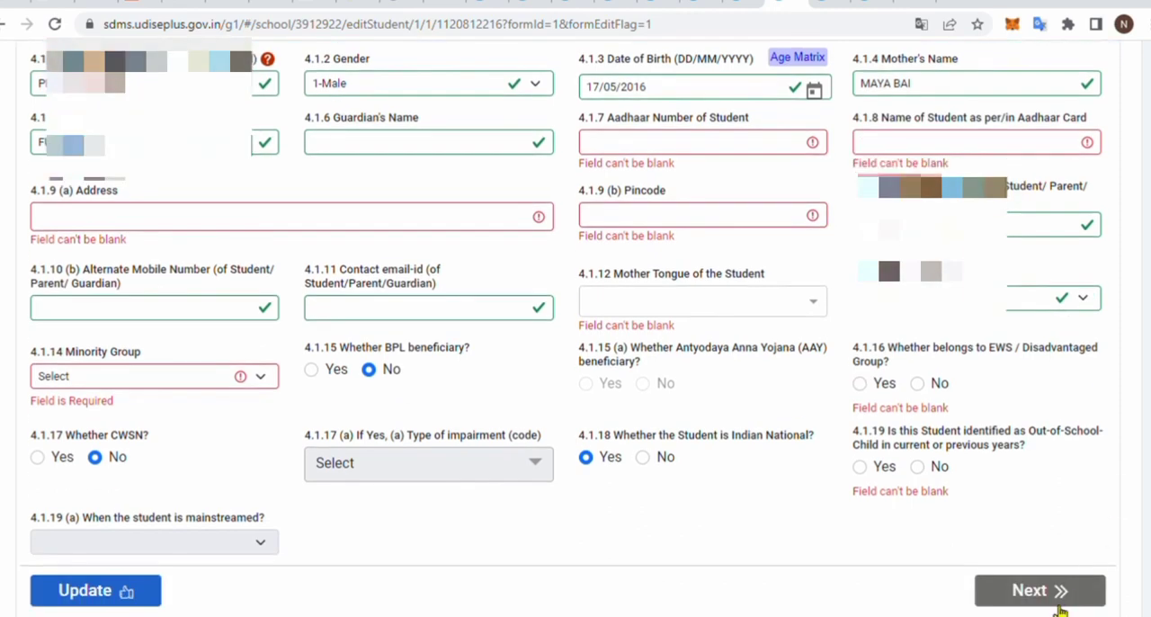
left_click(1034, 592)
scroll(746, 463, "down", 2)
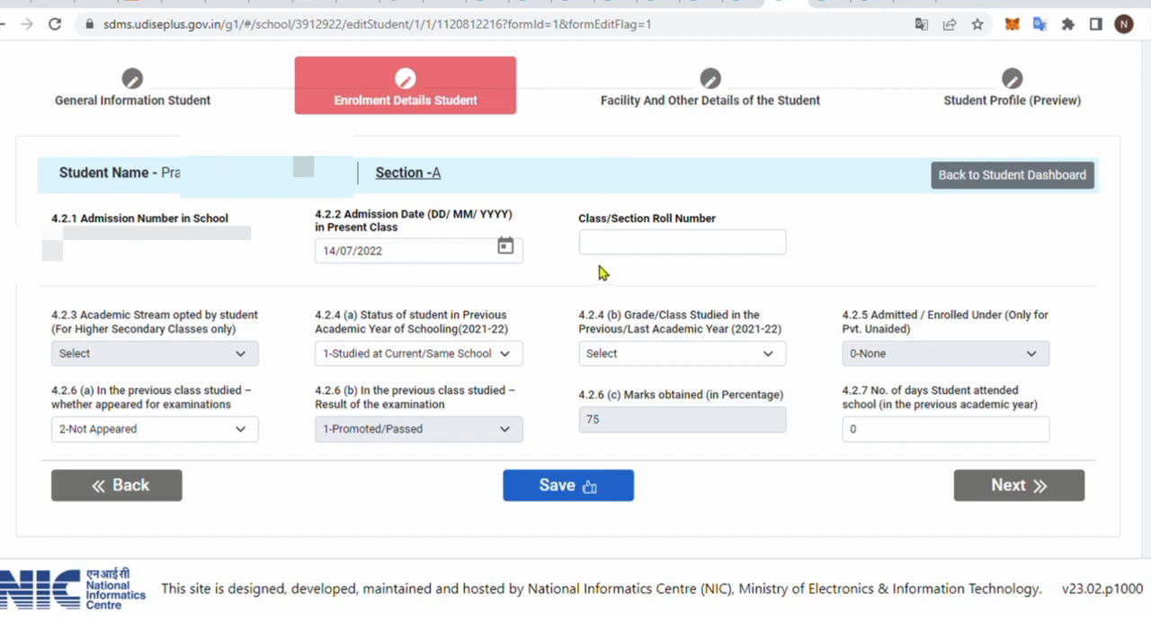
- Examine the Admission Date in Present Class field and the choices for previous-year schooling status and grade studied
left_click_drag(317, 221, 407, 234)
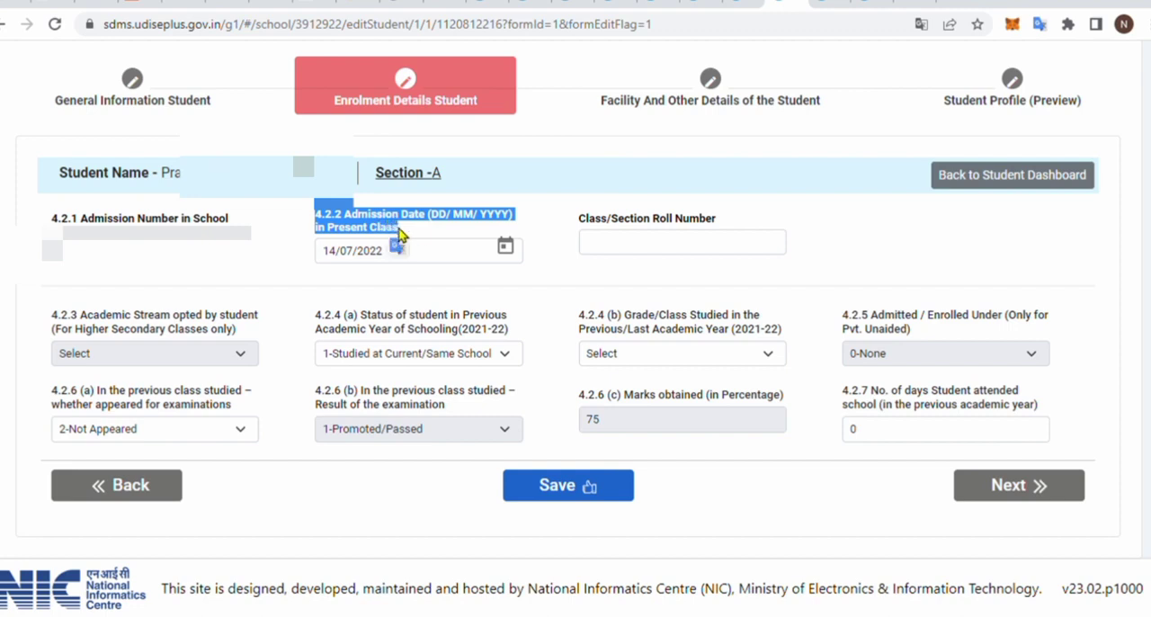
left_click(456, 220)
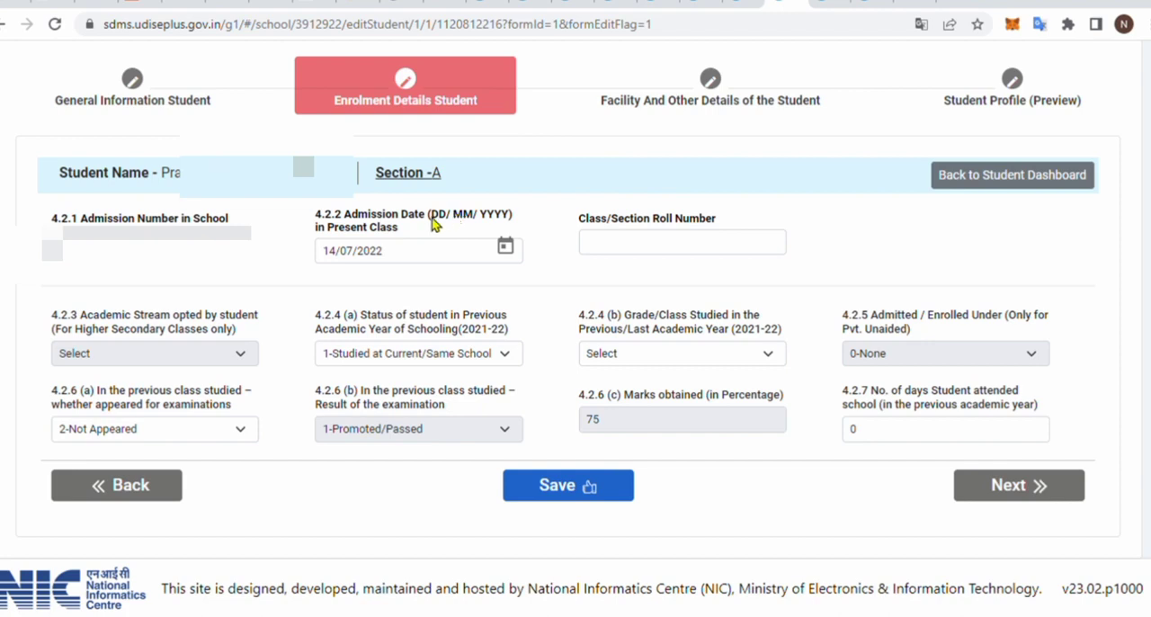
left_click_drag(345, 216, 403, 232)
left_click(459, 237)
left_click(435, 356)
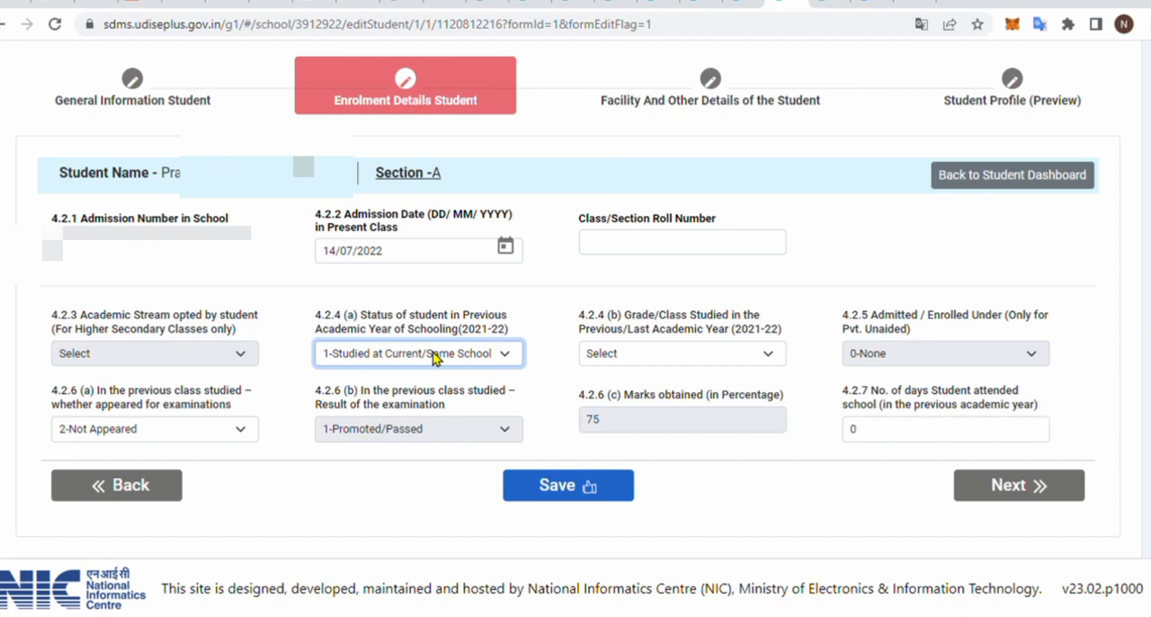
left_click(653, 354)
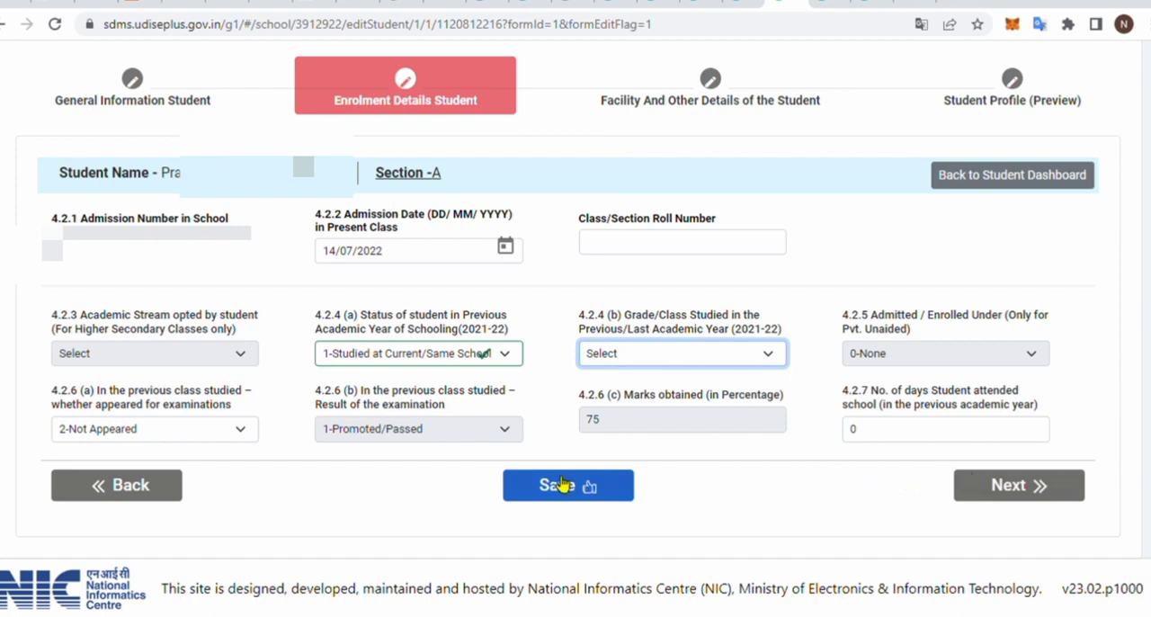
- Continue to Facility And Other Details, and record Free Text Book and Free Uniforms as facilities provided to the student
left_click(978, 490)
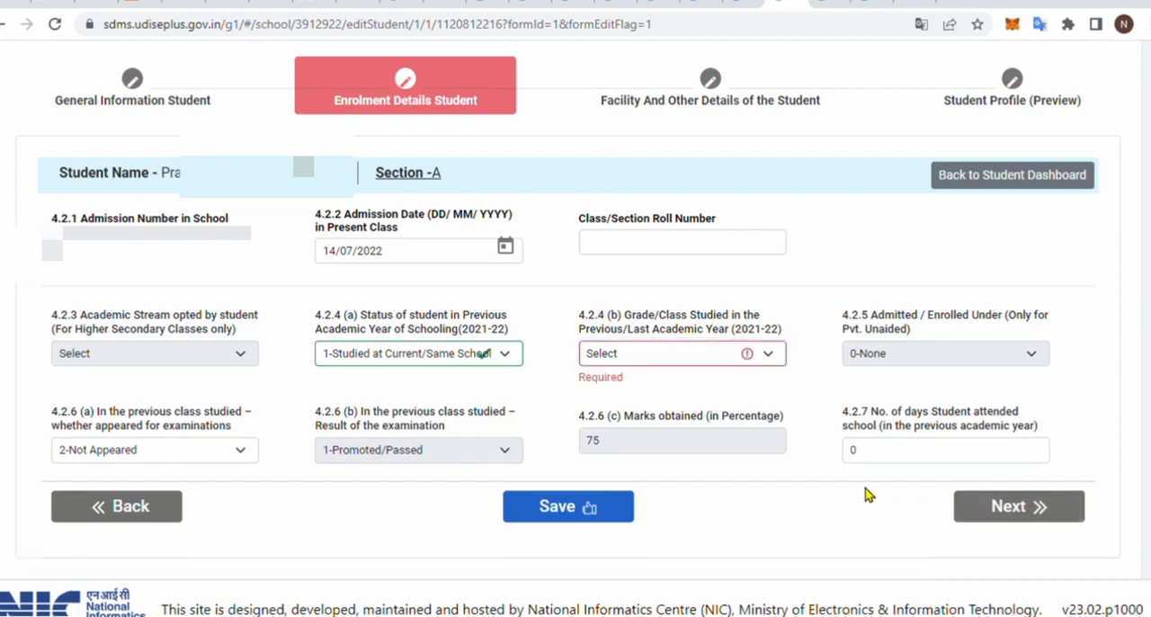
left_click(989, 508)
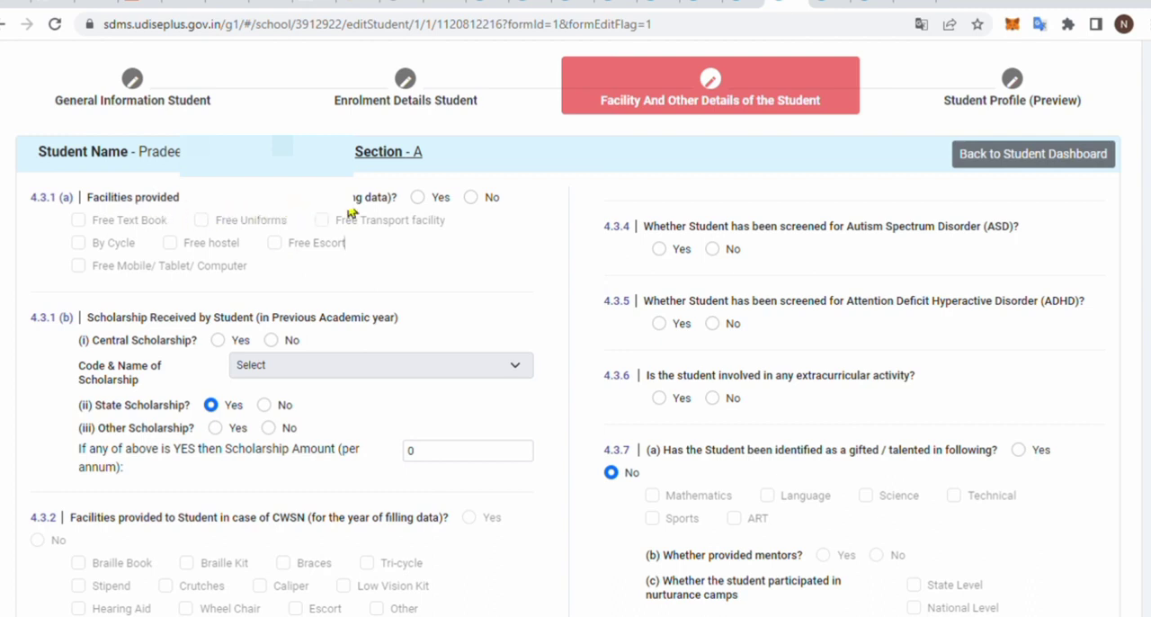
left_click(417, 198)
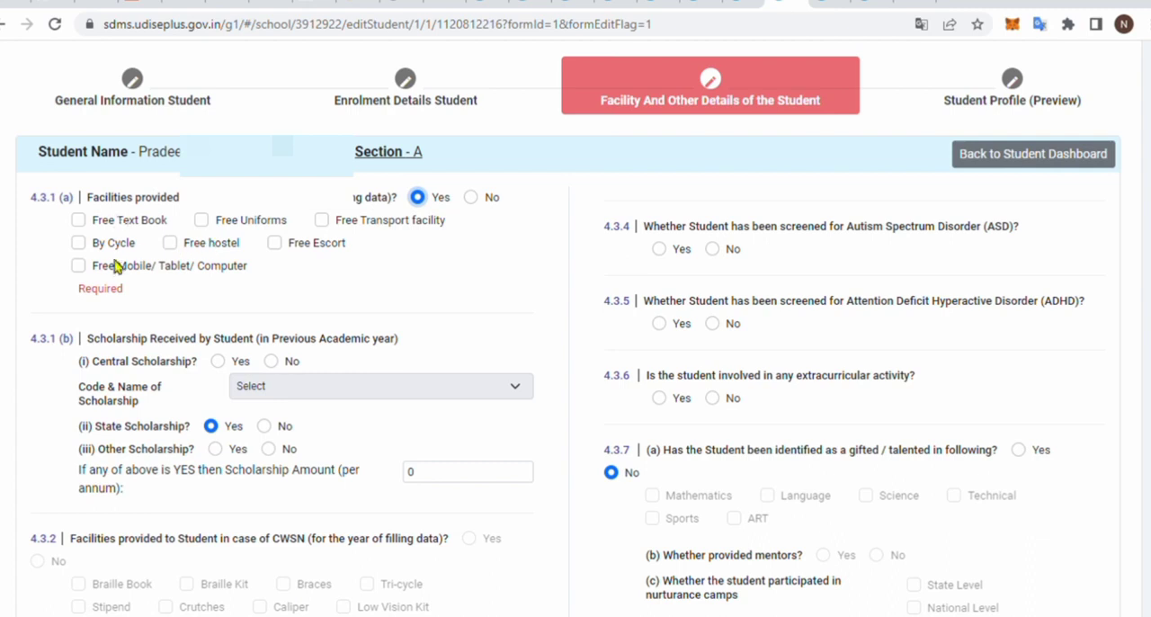
left_click(471, 197)
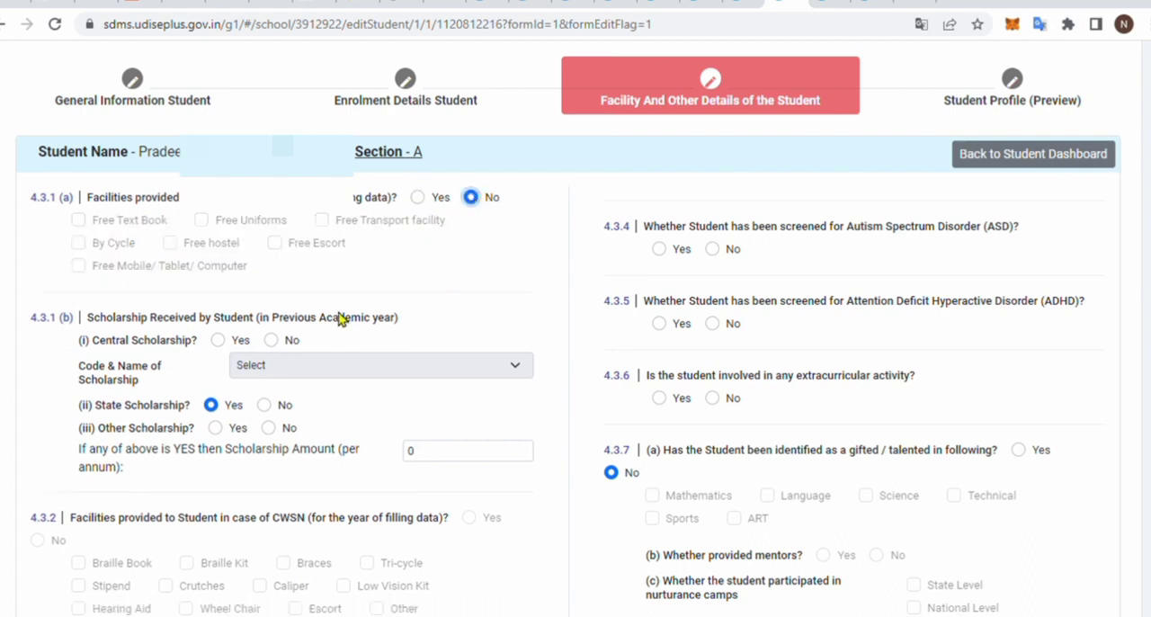
left_click(418, 197)
left_click(79, 219)
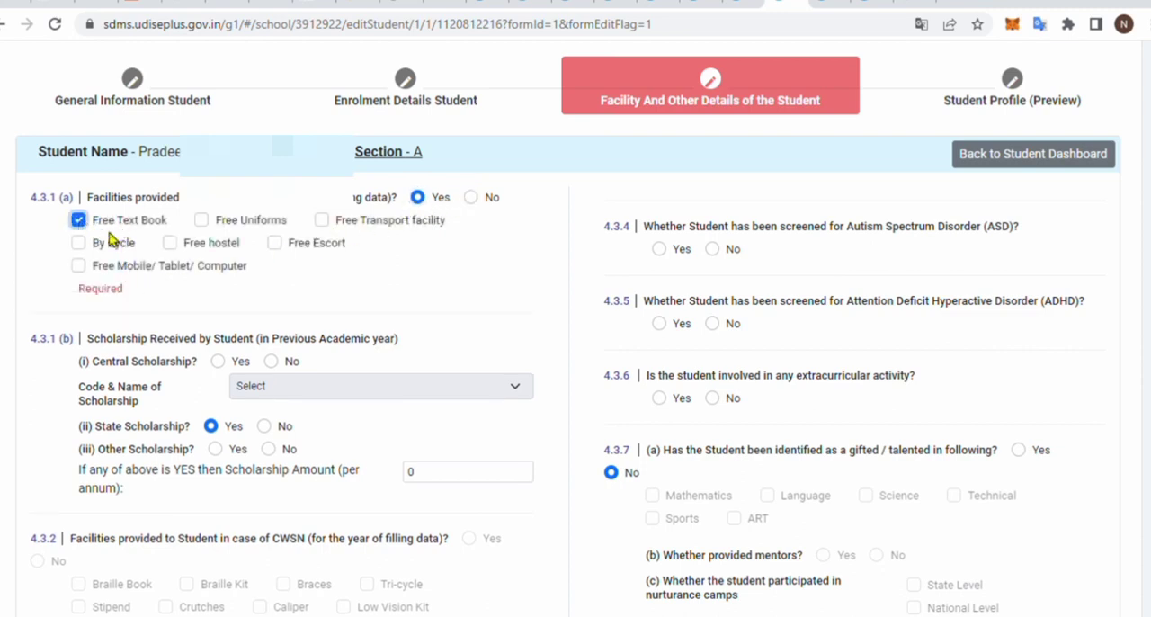
left_click(201, 220)
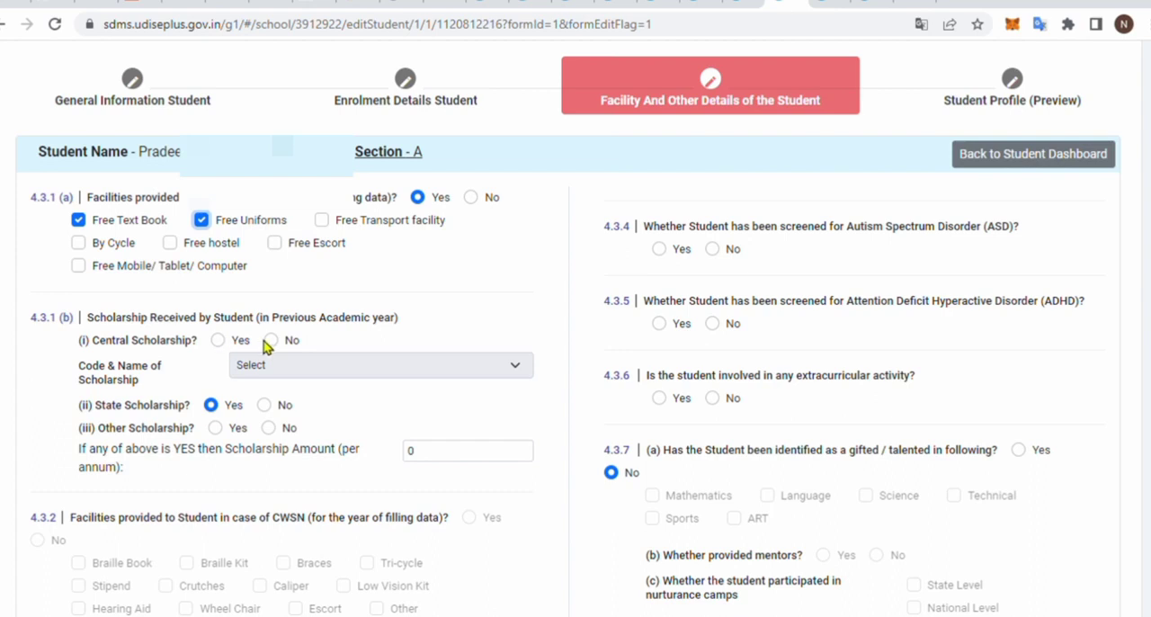
- Highlight the words "in Previous Academic year" in the Scholarship Received by Student heading
left_click_drag(259, 318, 393, 328)
triple_click(401, 327)
left_click(437, 329)
left_click_drag(262, 320, 329, 320)
left_click(407, 323)
left_click_drag(262, 320, 393, 323)
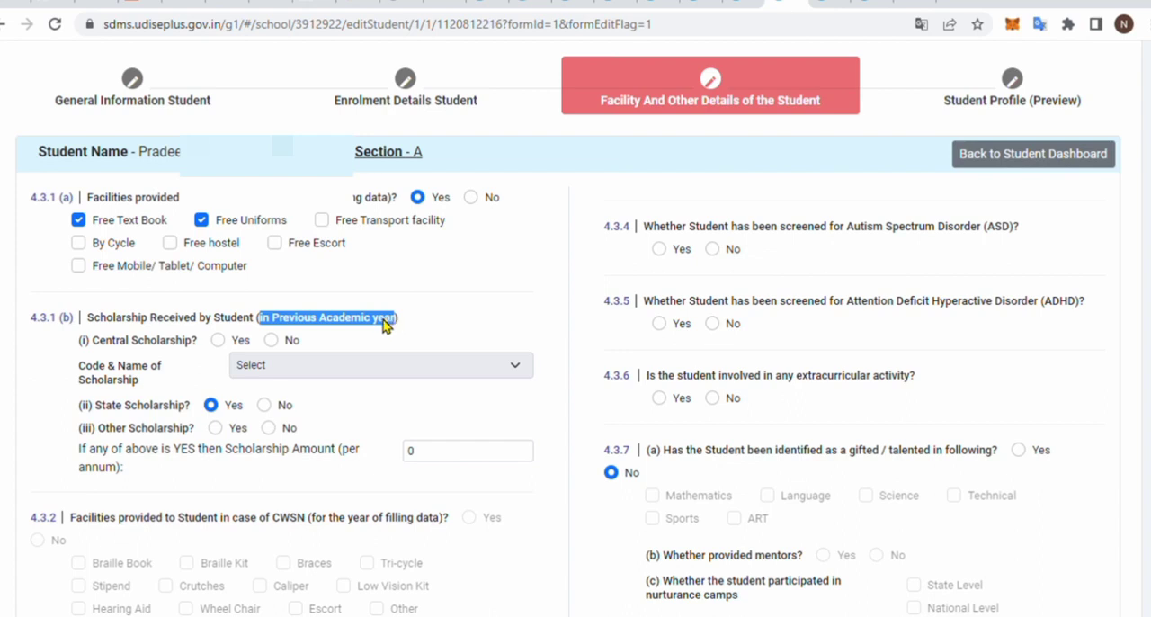
- Record No for Central Scholarship and Yes for State Scholarship, and activate the annual Scholarship Amount field
left_click(219, 342)
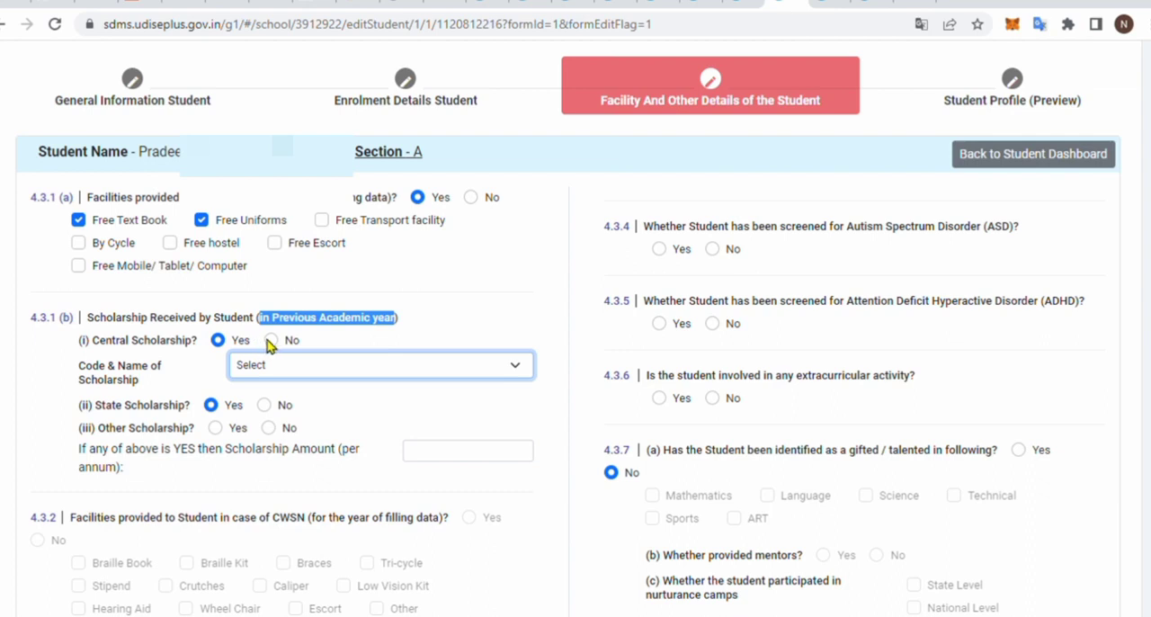
left_click(271, 341)
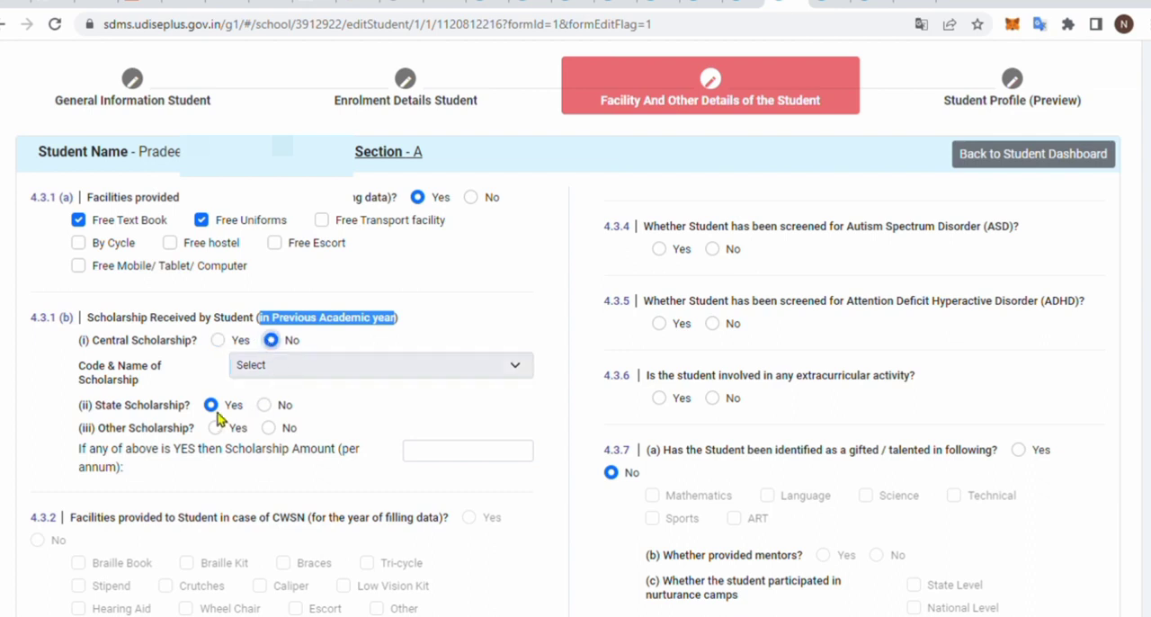
left_click(265, 406)
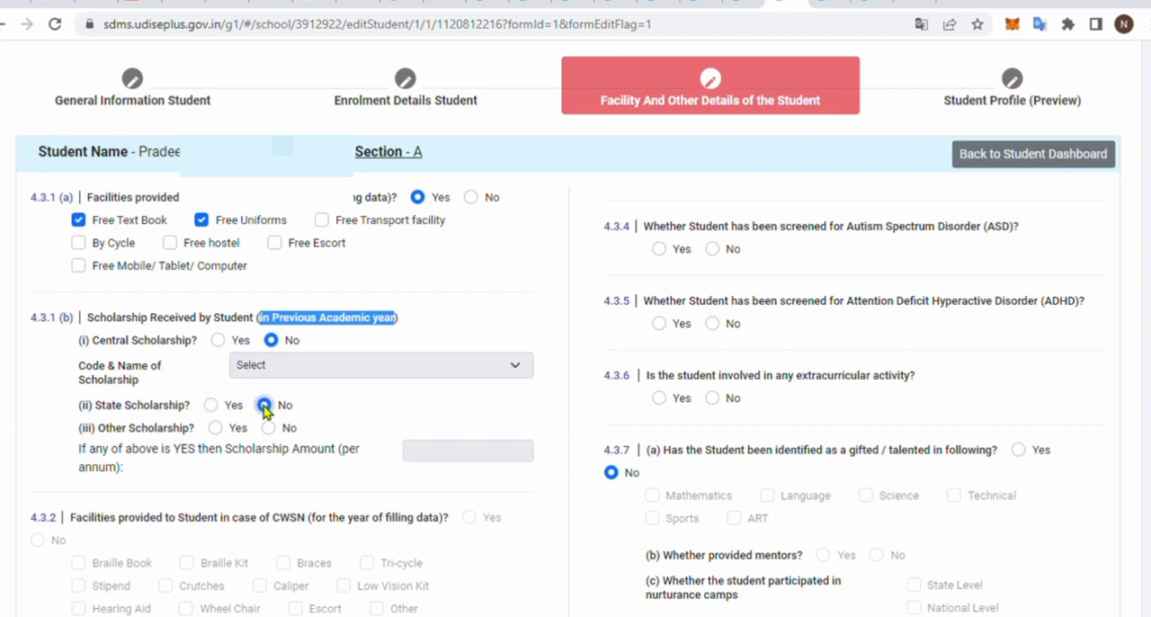
left_click(211, 406)
left_click(465, 460)
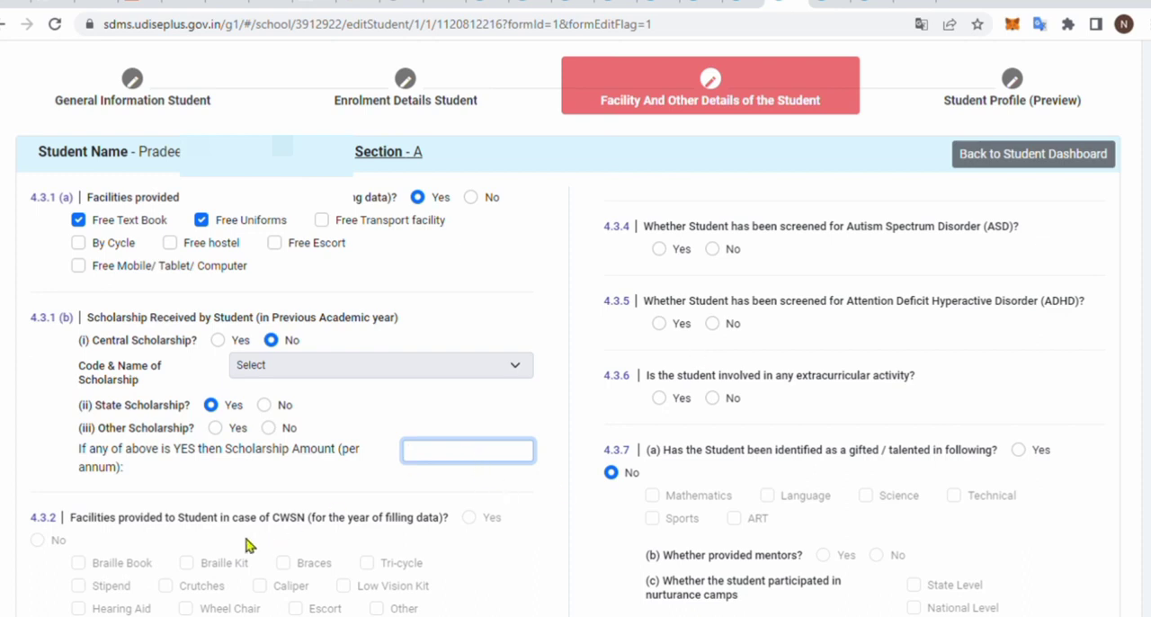
- Examine the questions on CWSN facilities, SLD, ASD and ADHD screening, and extracurricular activity
scroll(248, 544, "down", 1)
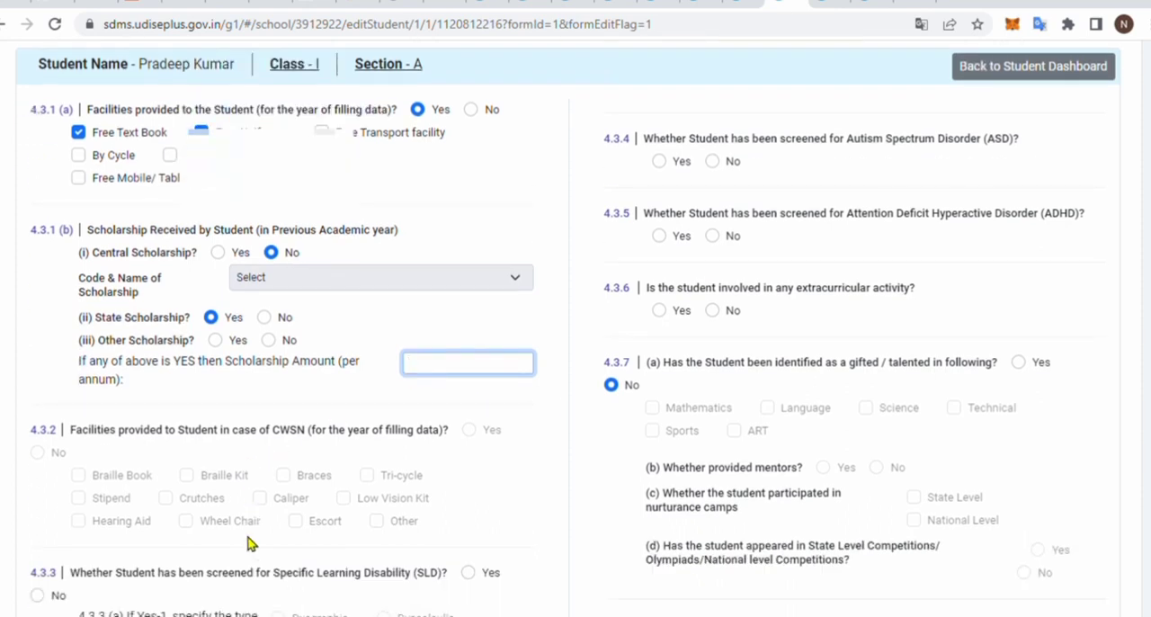
scroll(368, 437, "down", 2)
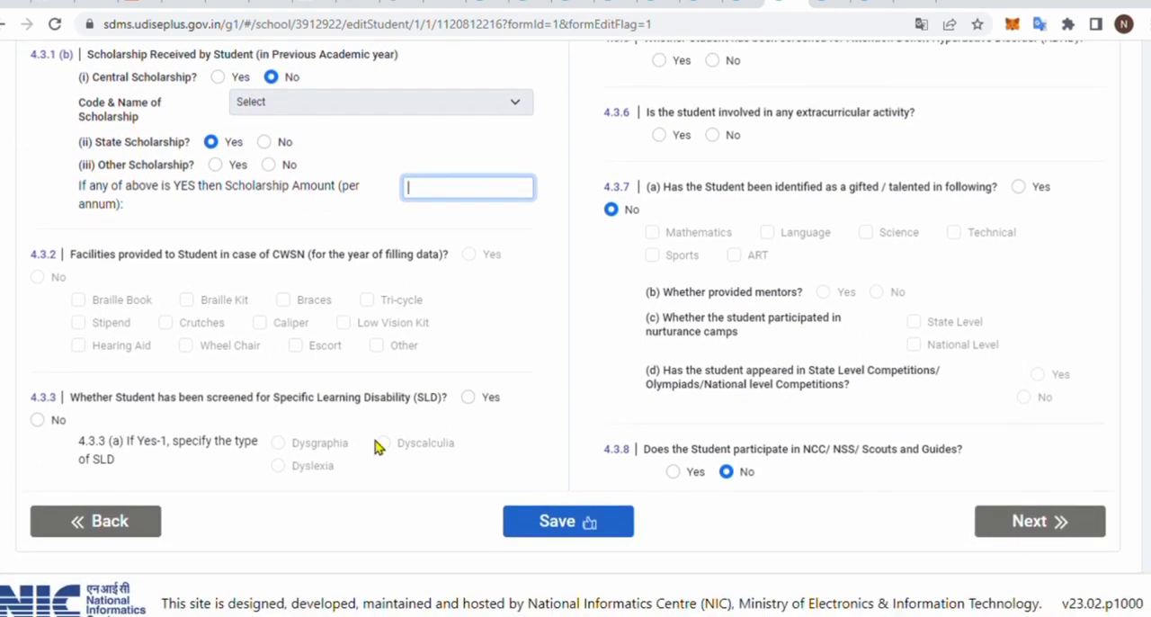
left_click(471, 257)
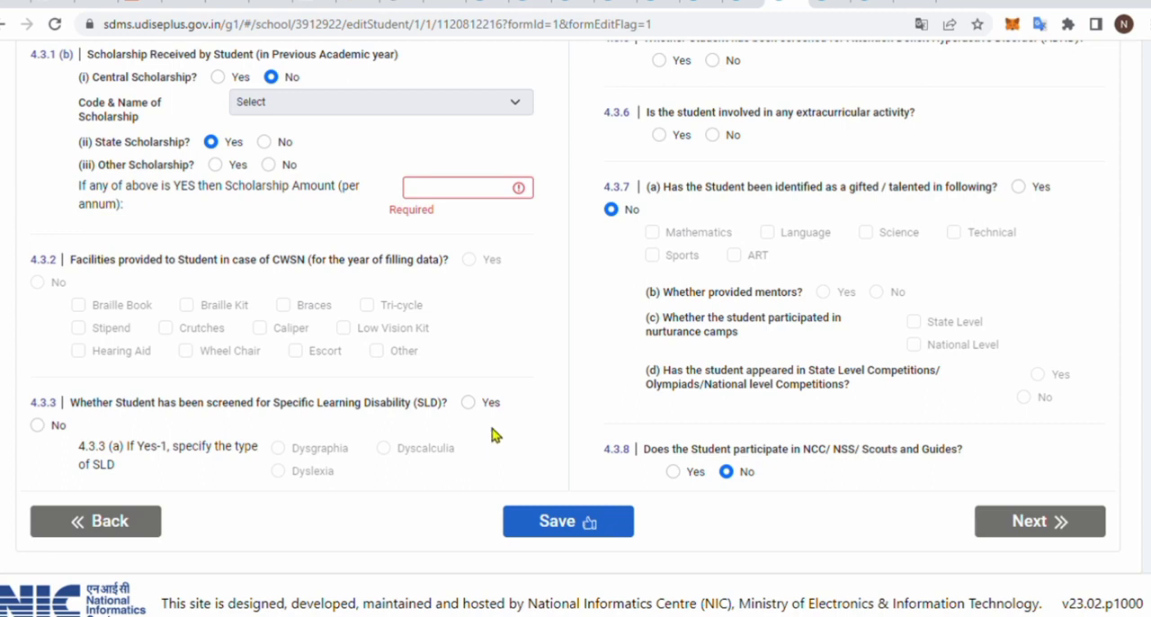
scroll(639, 388, "up", 2)
scroll(632, 389, "up", 1)
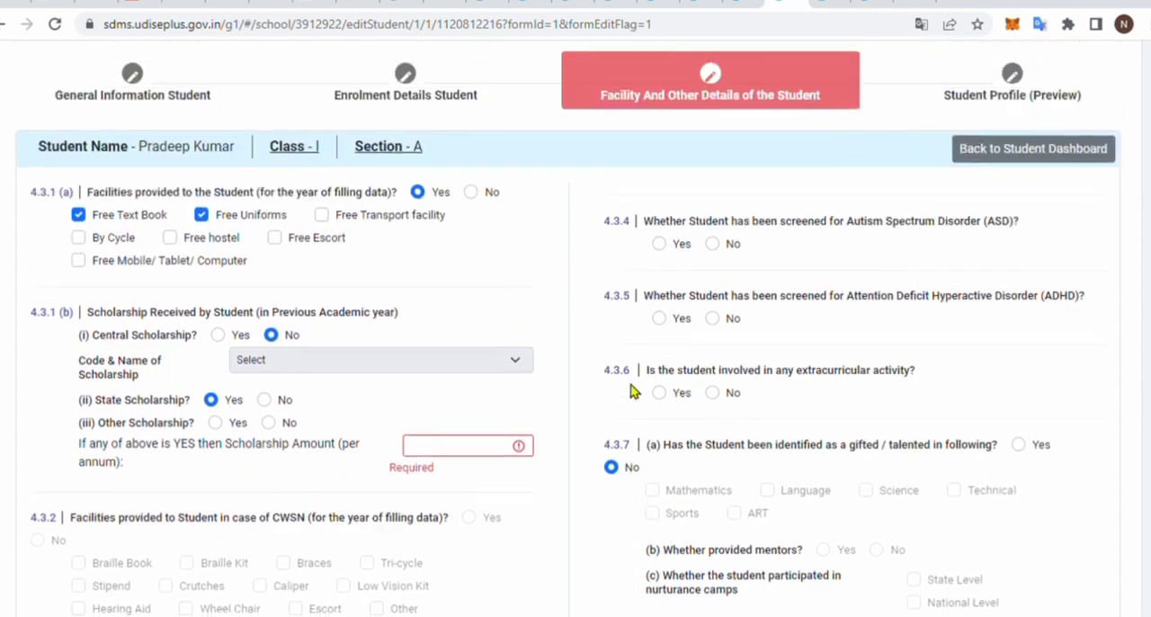
scroll(629, 389, "down", 1)
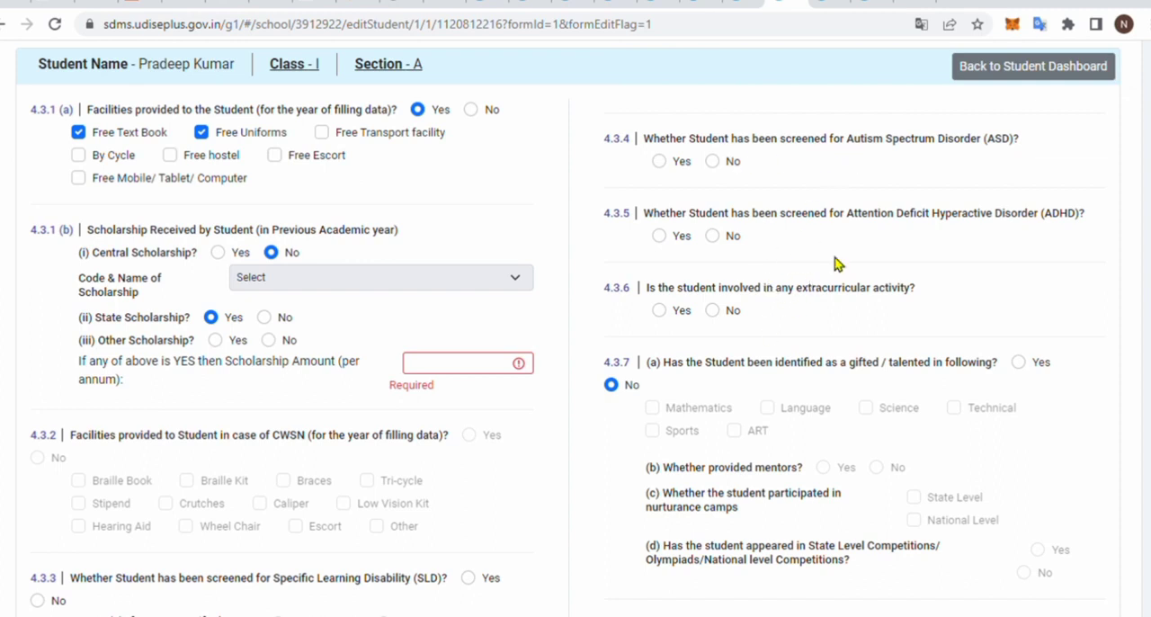
scroll(825, 338, "down", 2)
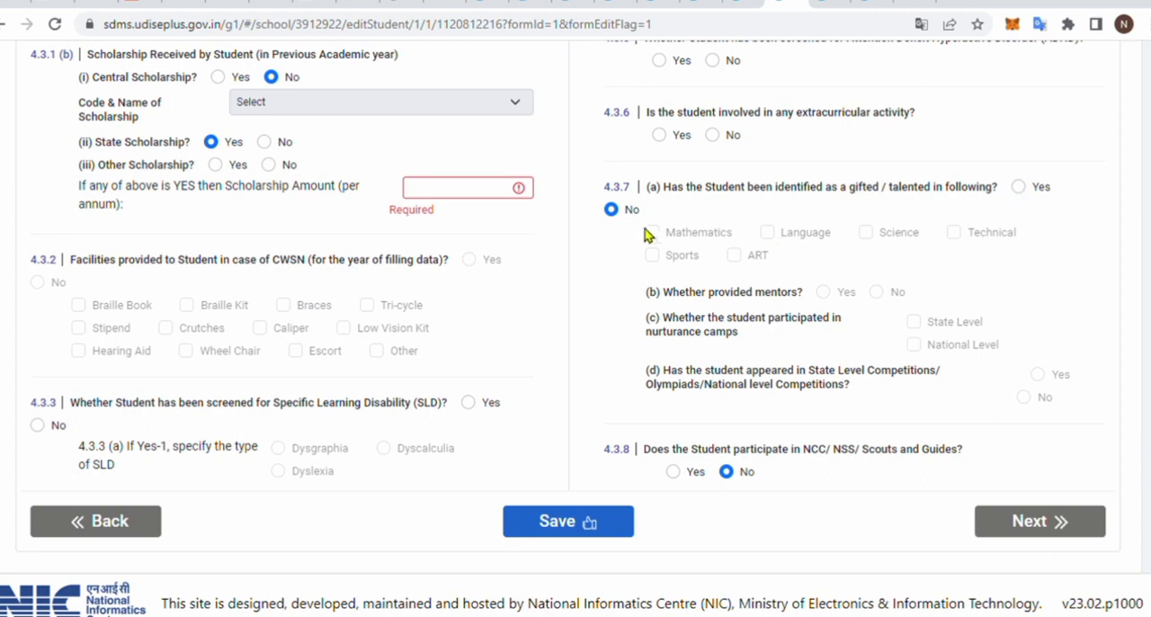
- Try identifying the student as gifted in Mathematics with both mentor answers, and return the gifted question to No
left_click(1019, 189)
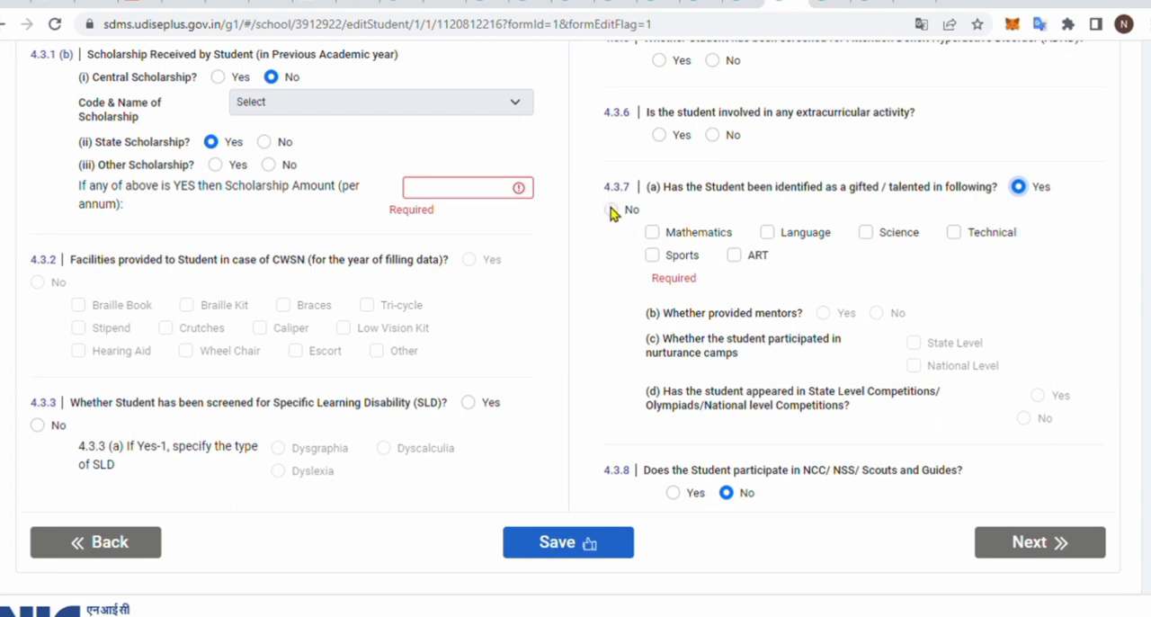
left_click(820, 314)
left_click(654, 234)
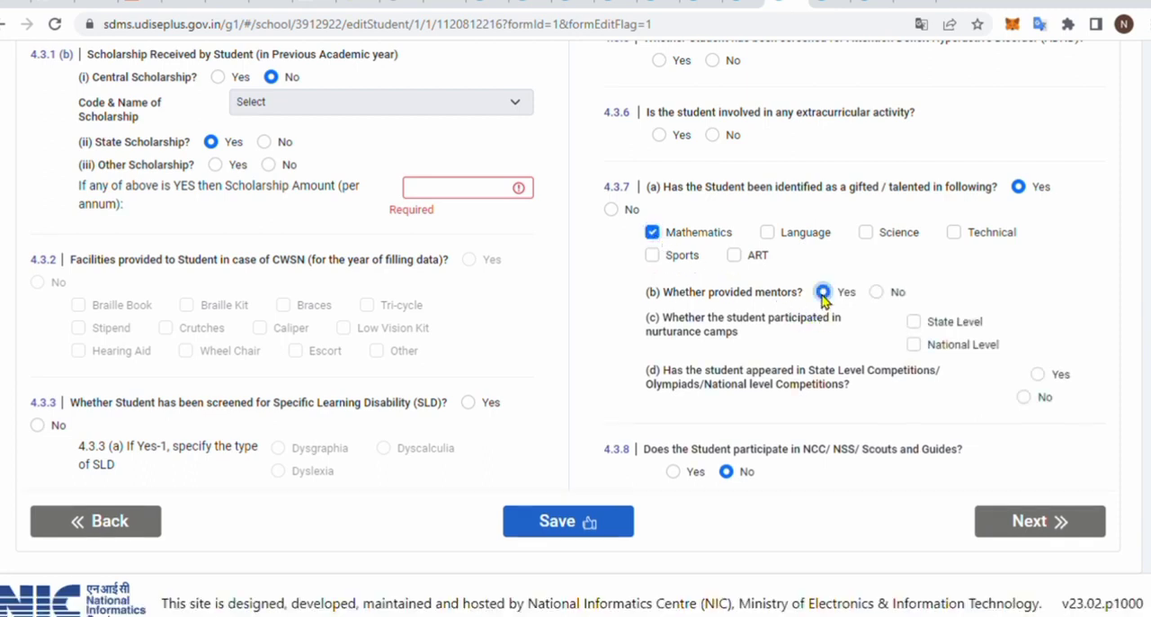
left_click(876, 291)
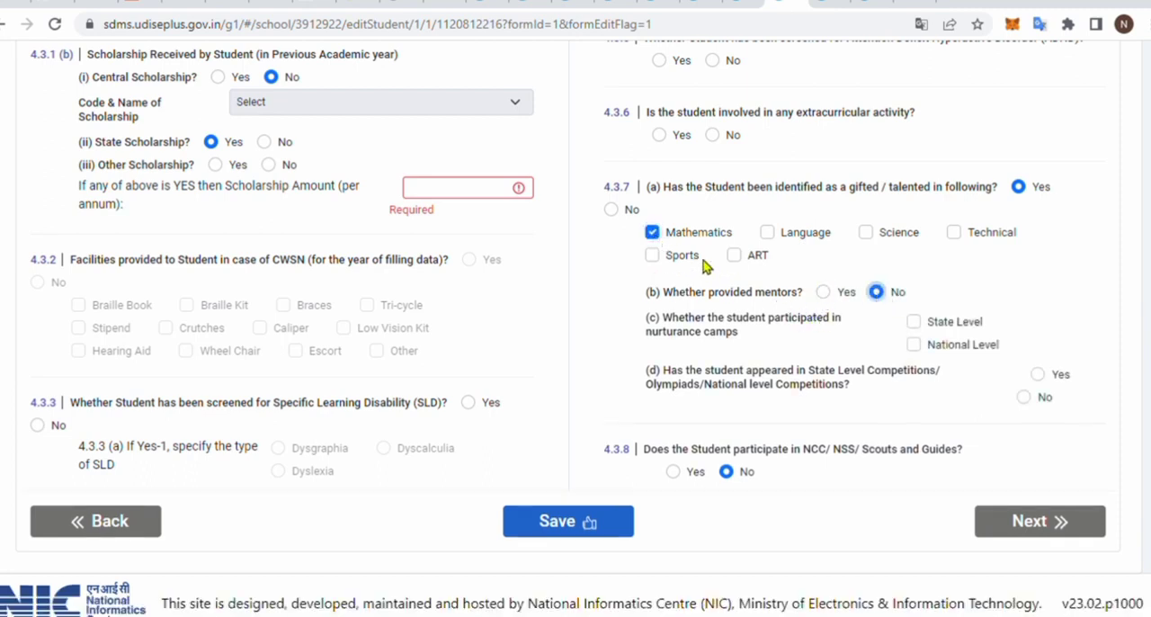
left_click(653, 232)
left_click(612, 209)
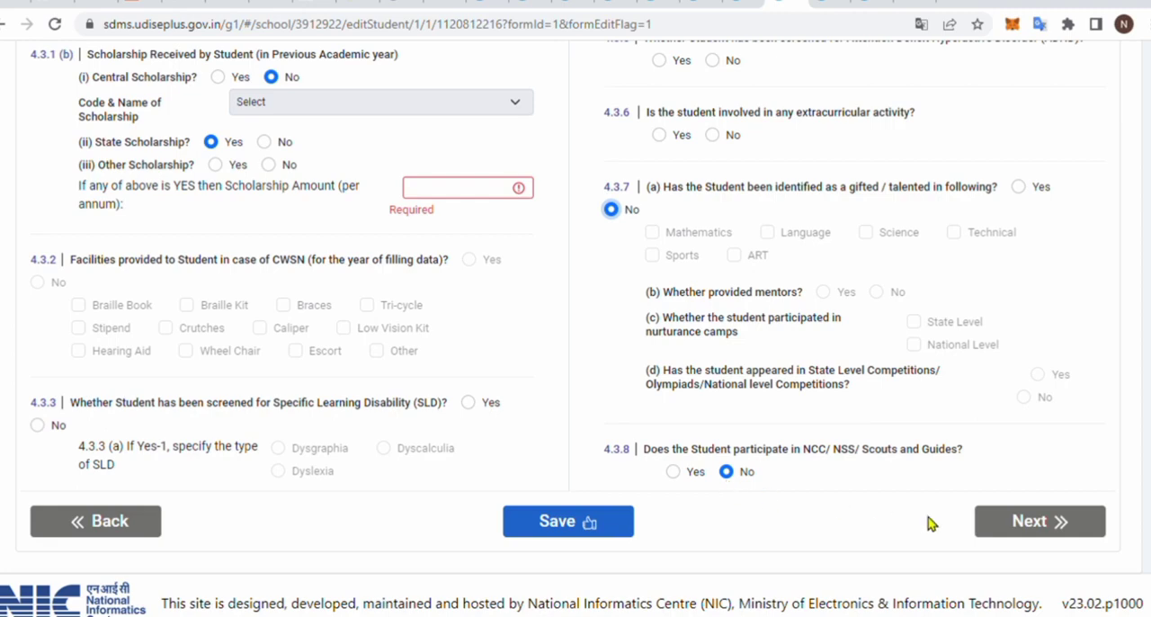
- Open the Class I student's profile preview, and try to complete the student's data from its end
left_click(1032, 527)
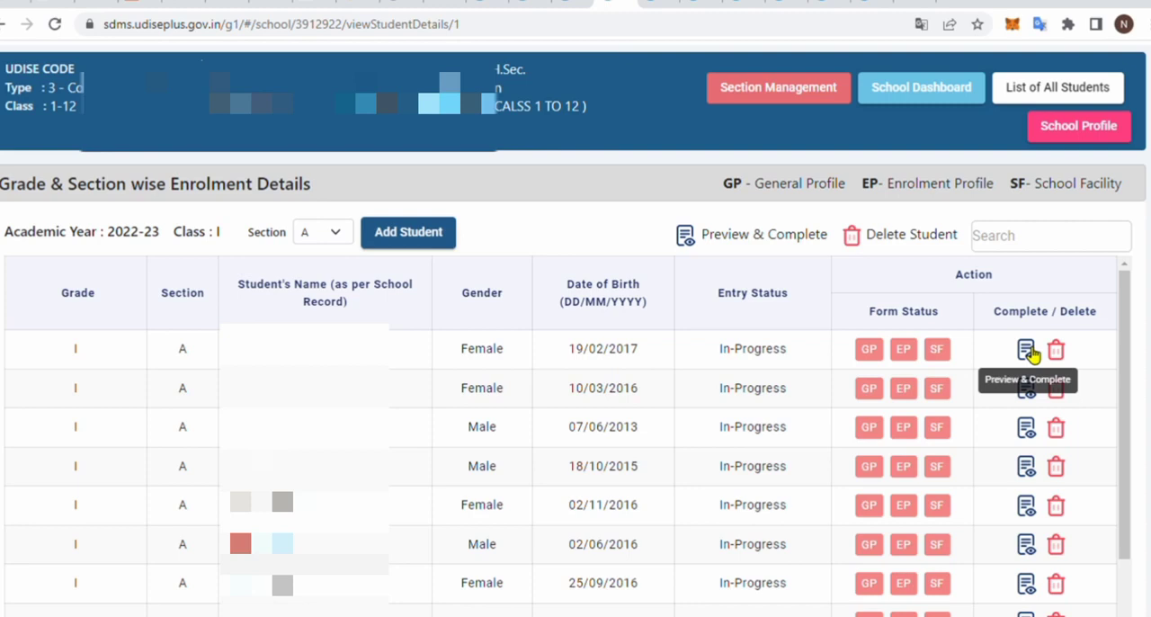
left_click(1028, 351)
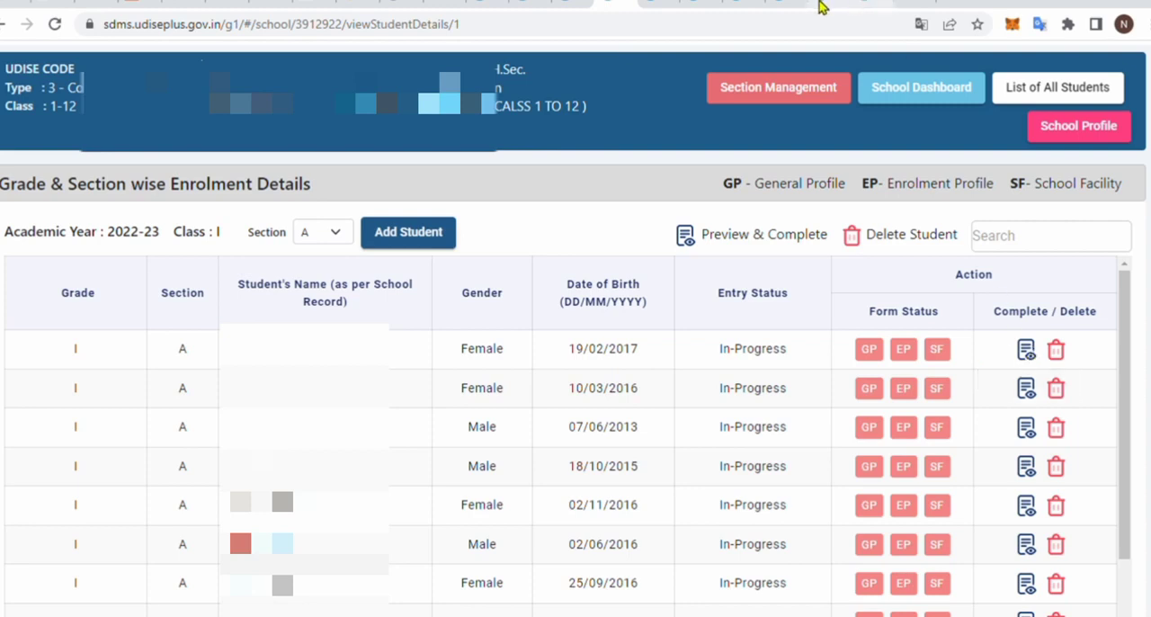
scroll(765, 379, "down", 10)
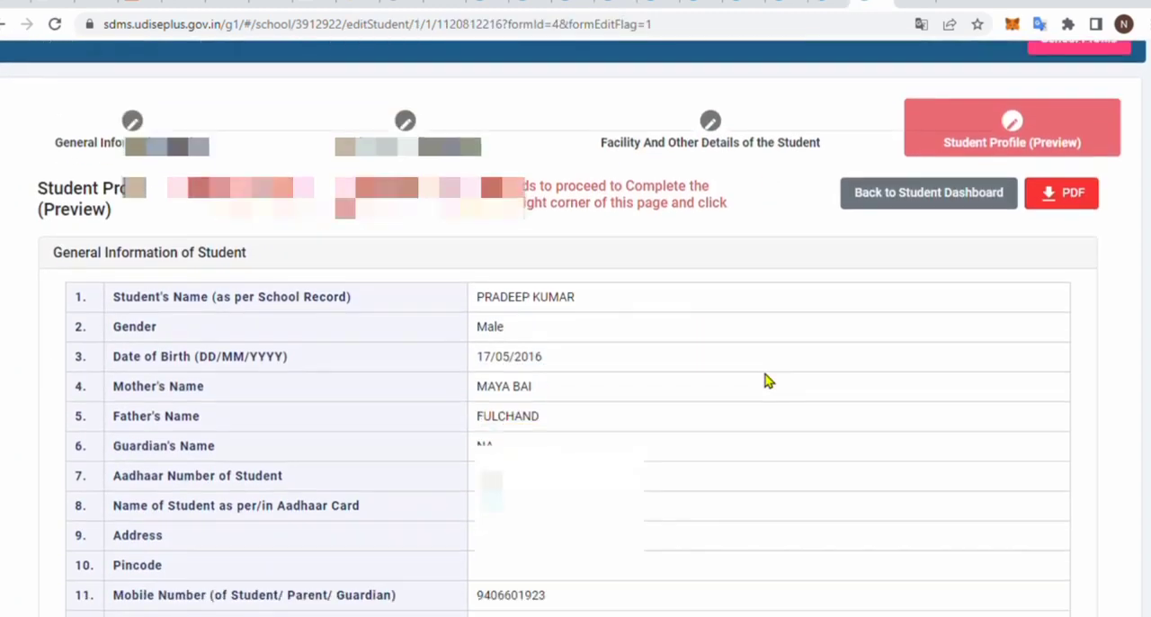
scroll(766, 381, "down", 8)
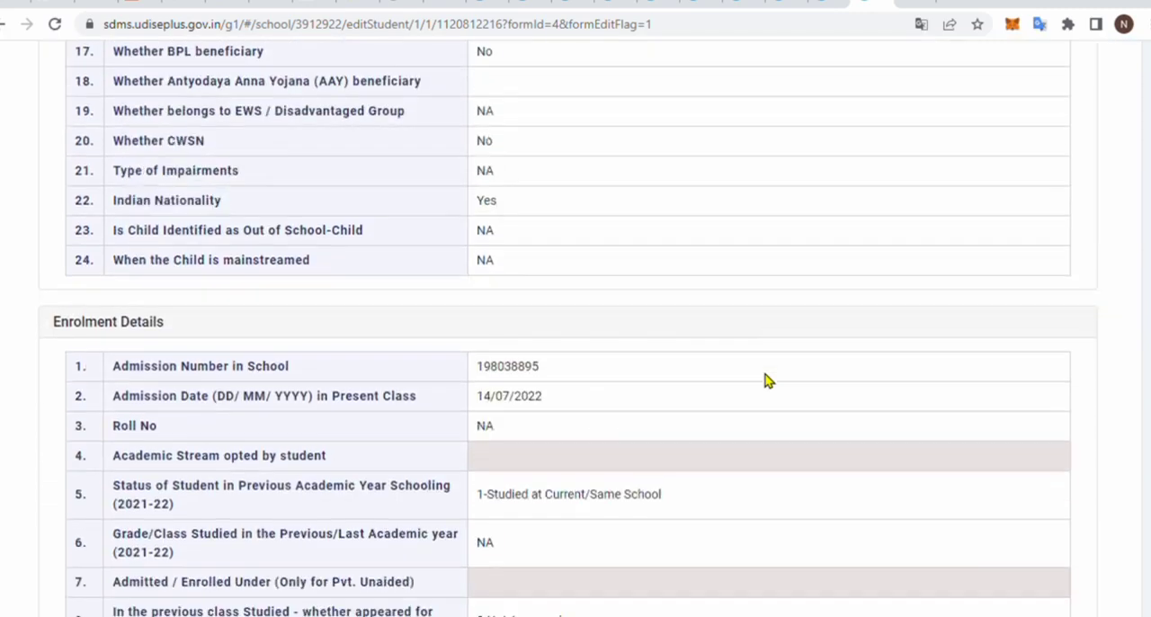
scroll(765, 381, "down", 4)
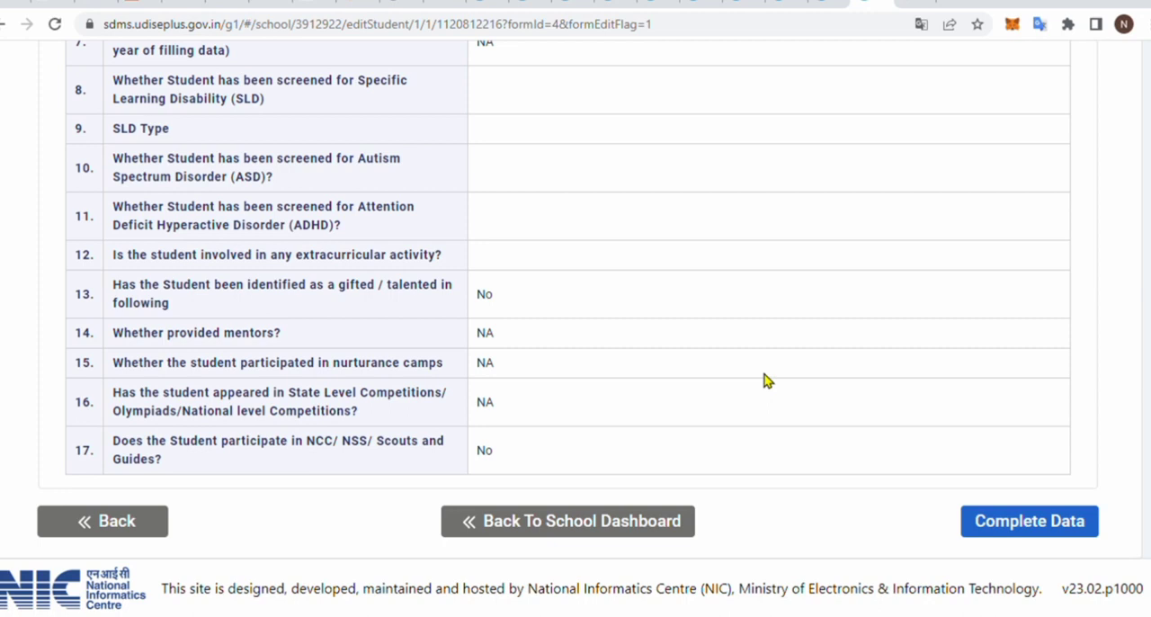
left_click(997, 527)
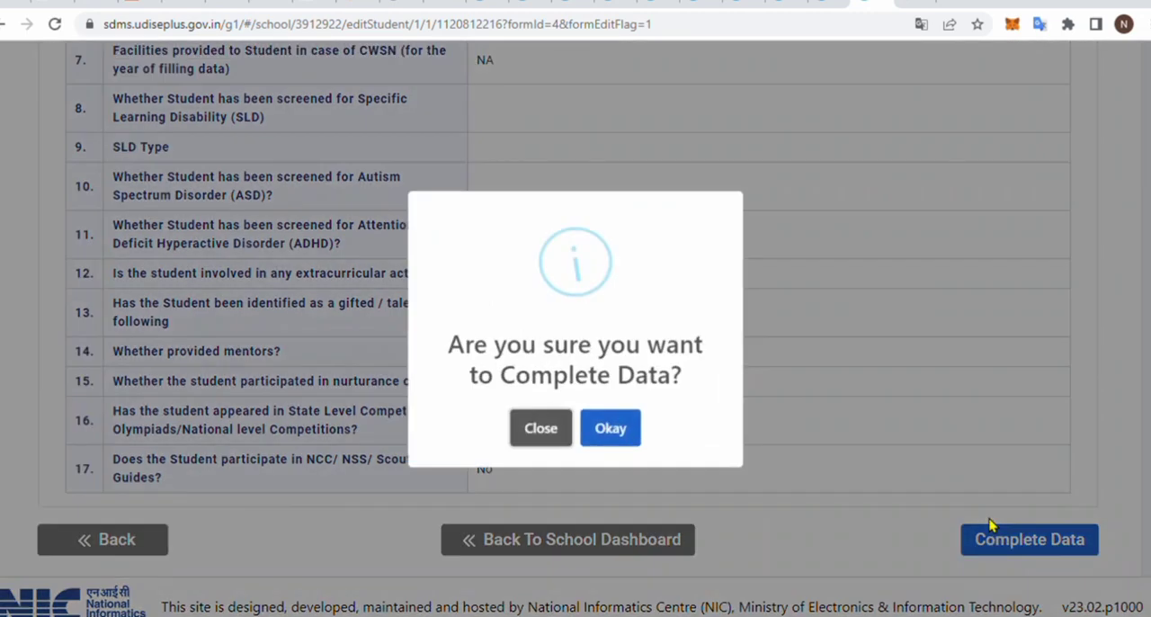
left_click(630, 438)
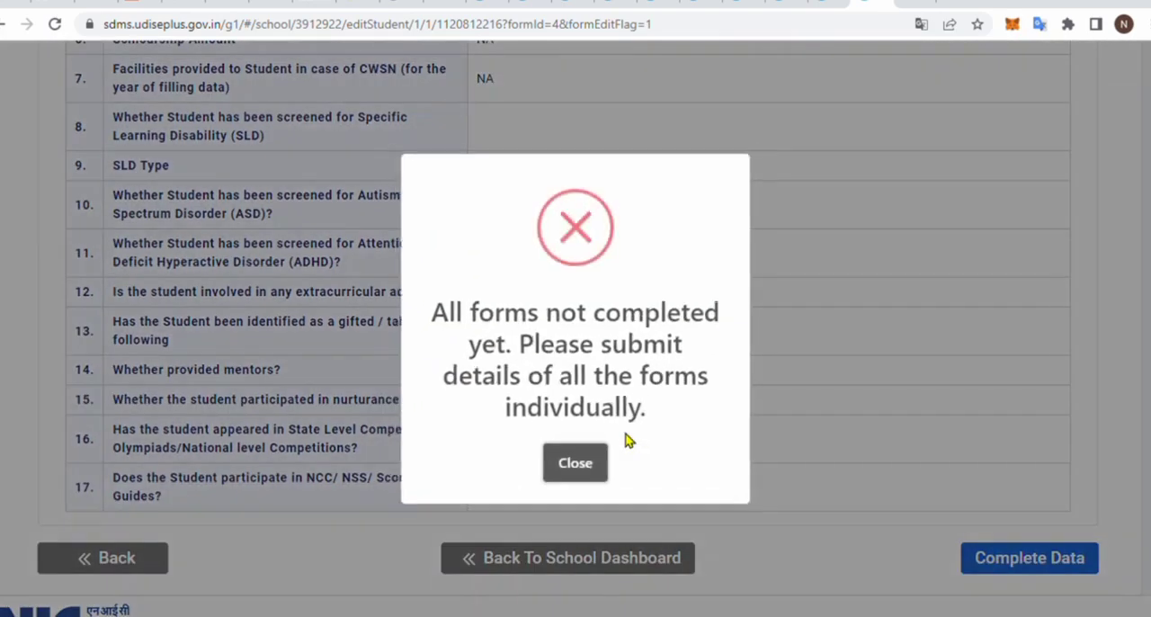